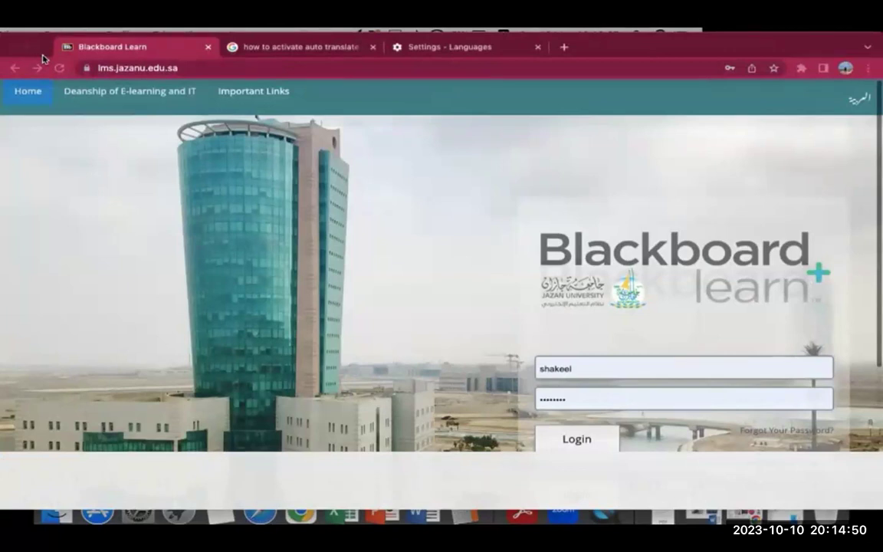
- Open the 20233_ENG_TRAINING course from the list of courses taught and translate its home page into English
{"action": "mouse_move", "coordinate": [193, 398]}
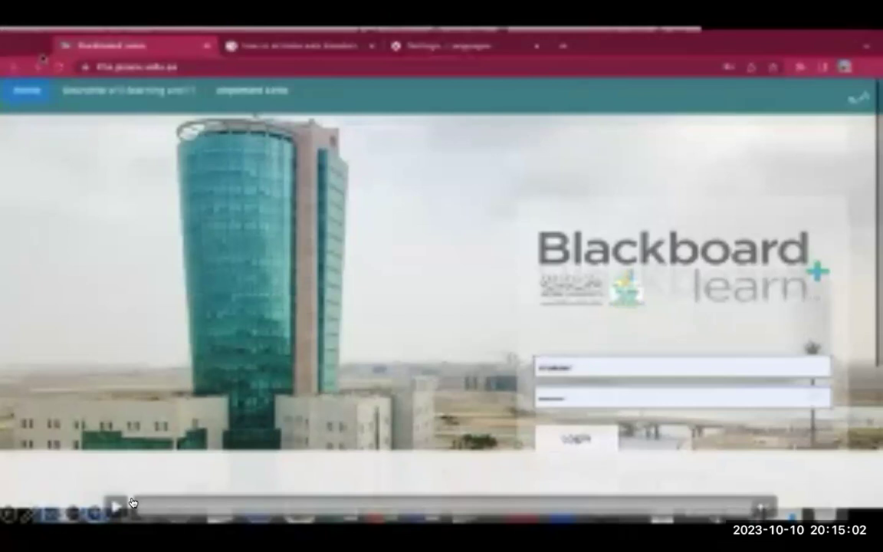
{"action": "left_click", "coordinate": [119, 65]}
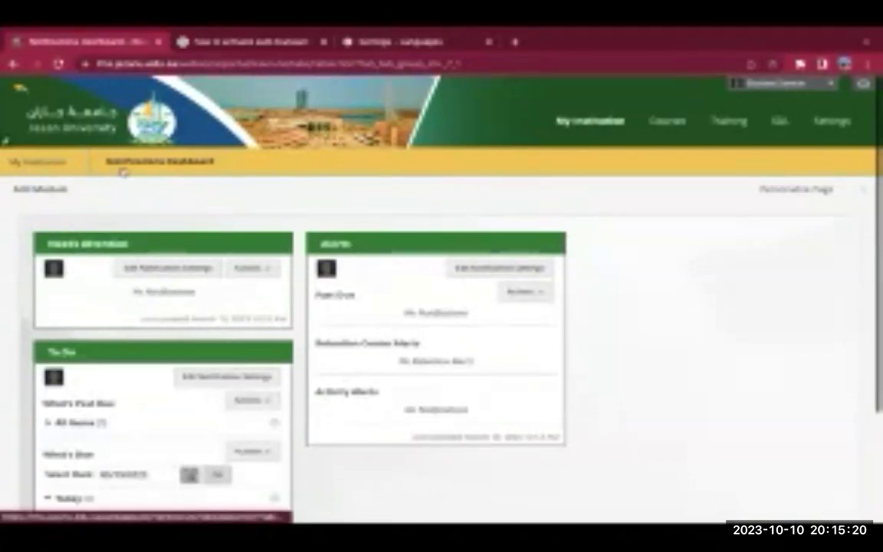
{"action": "left_click", "coordinate": [664, 121]}
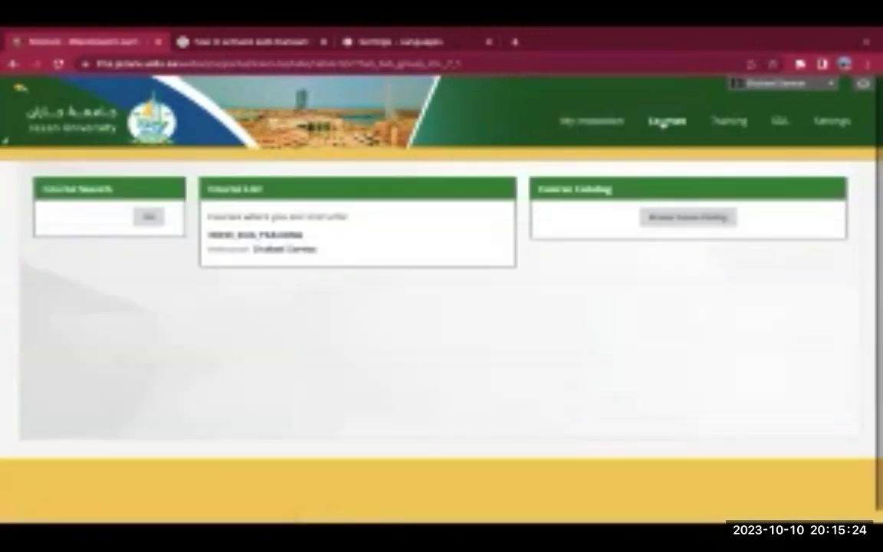
{"action": "left_click", "coordinate": [280, 240]}
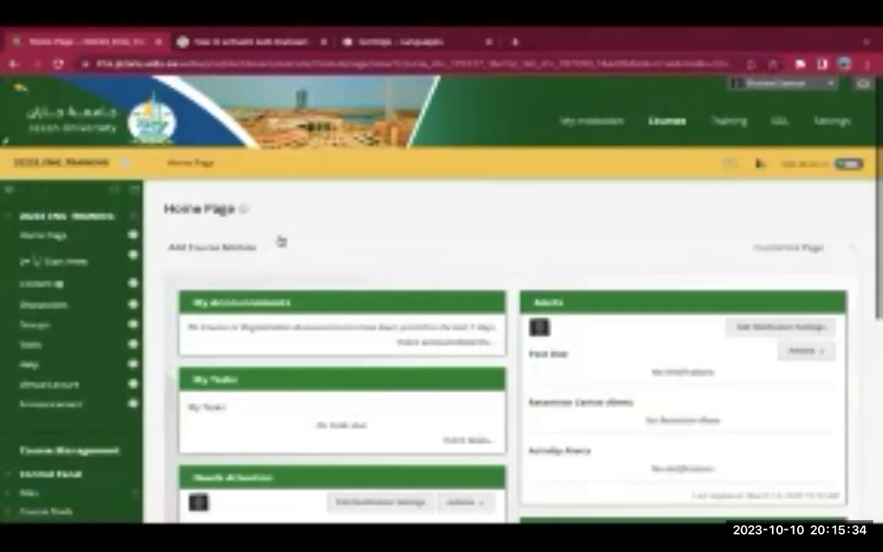
{"action": "right_click", "coordinate": [367, 210]}
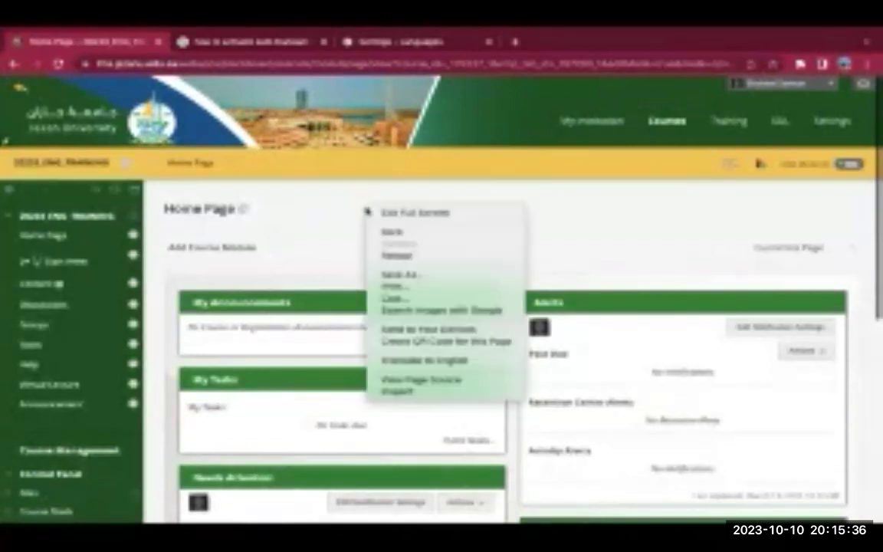
{"action": "left_click", "coordinate": [406, 360]}
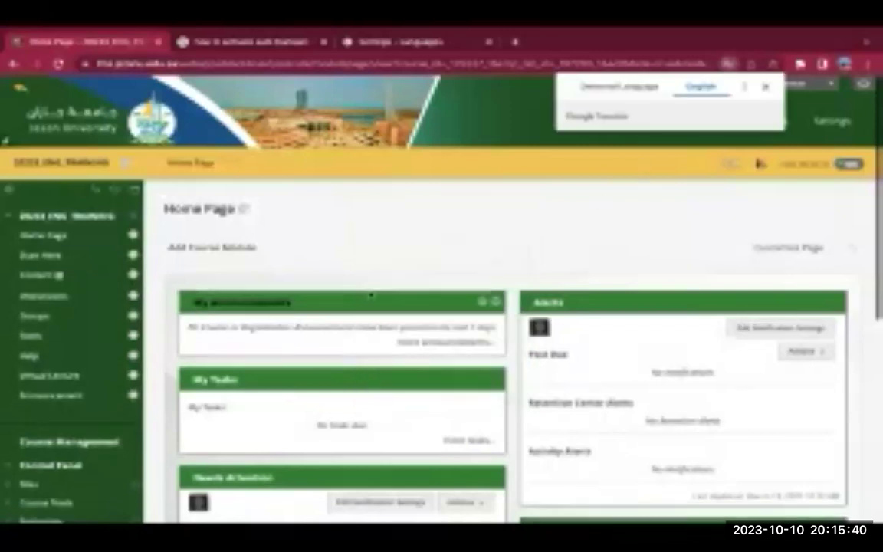
- Open the course's Start Here page, translate it into English and dismiss the translation pop-up
{"action": "left_click", "coordinate": [42, 257]}
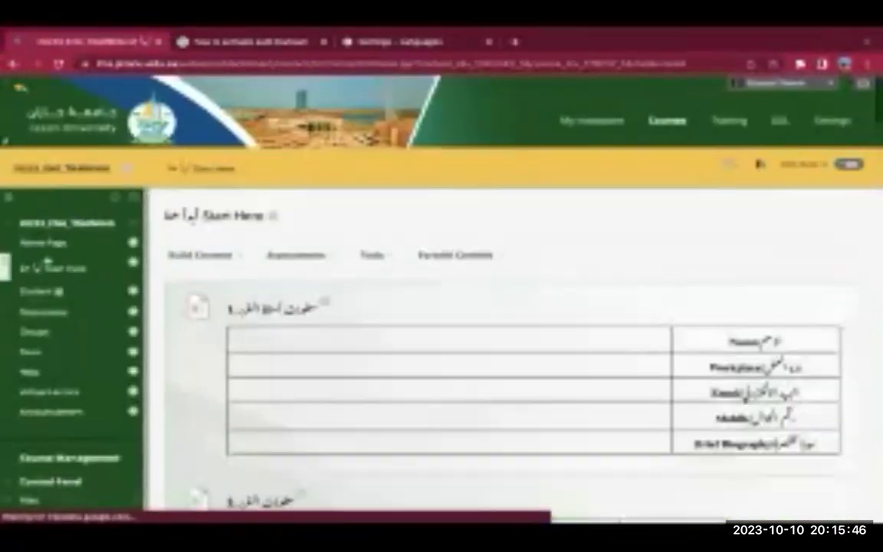
{"action": "right_click", "coordinate": [646, 228]}
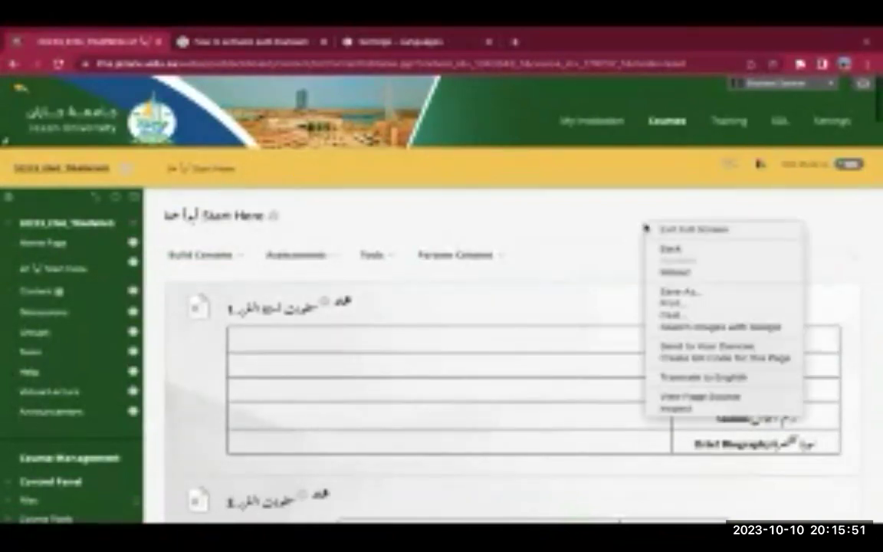
{"action": "left_click", "coordinate": [680, 377]}
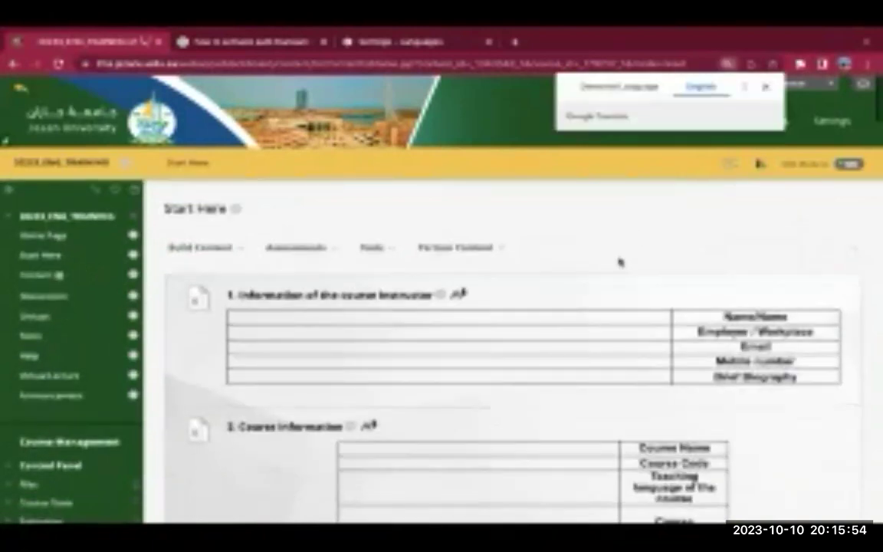
{"action": "scroll", "coordinate": [620, 262], "scroll_direction": "down", "scroll_amount": 1}
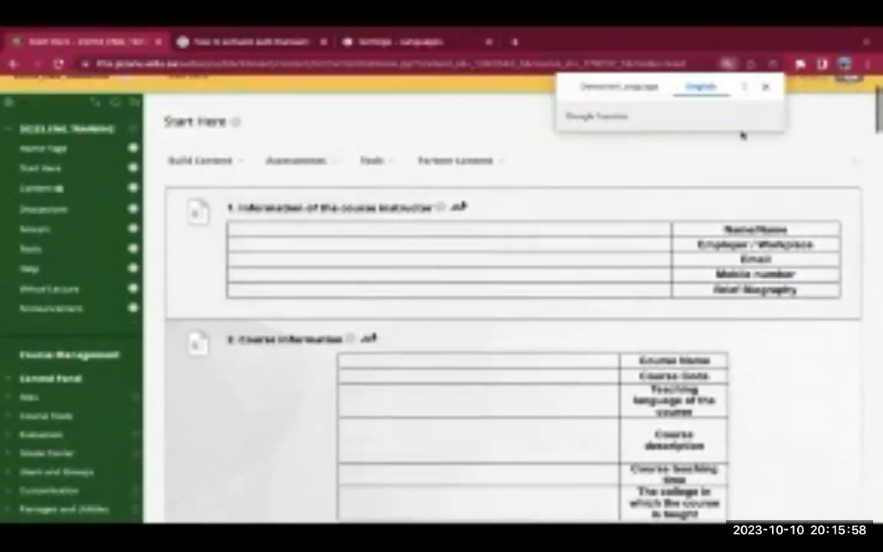
{"action": "left_click", "coordinate": [765, 86]}
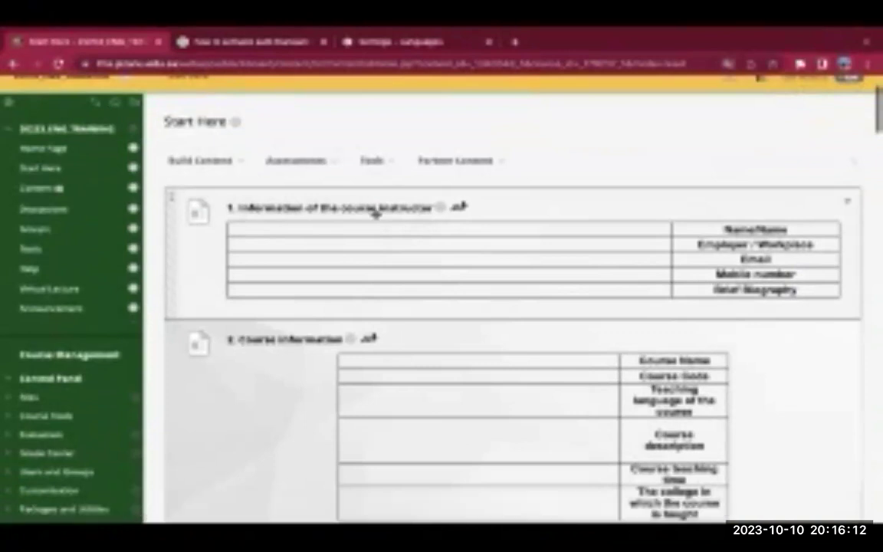
- Review the Start Here sections from the course instructor's information through the policy for the use of communication tools
{"action": "mouse_move", "coordinate": [69, 376]}
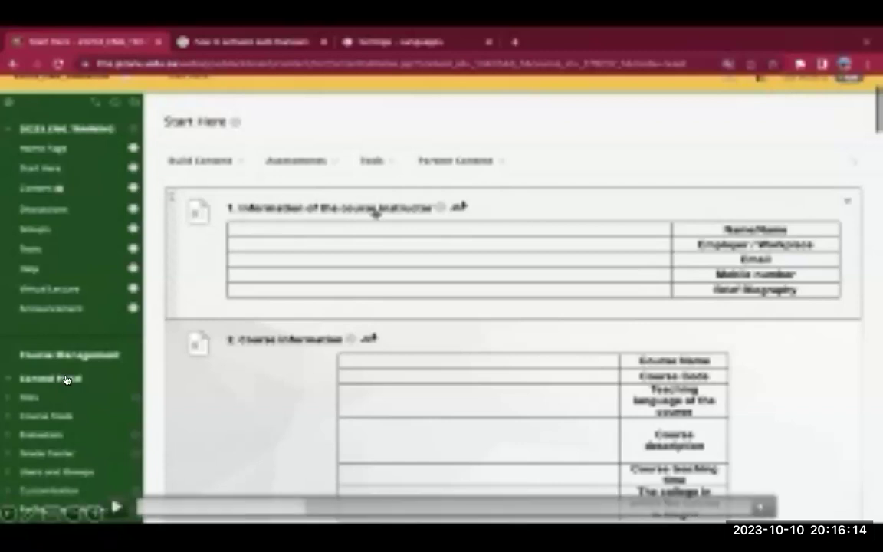
{"action": "left_click", "coordinate": [113, 508]}
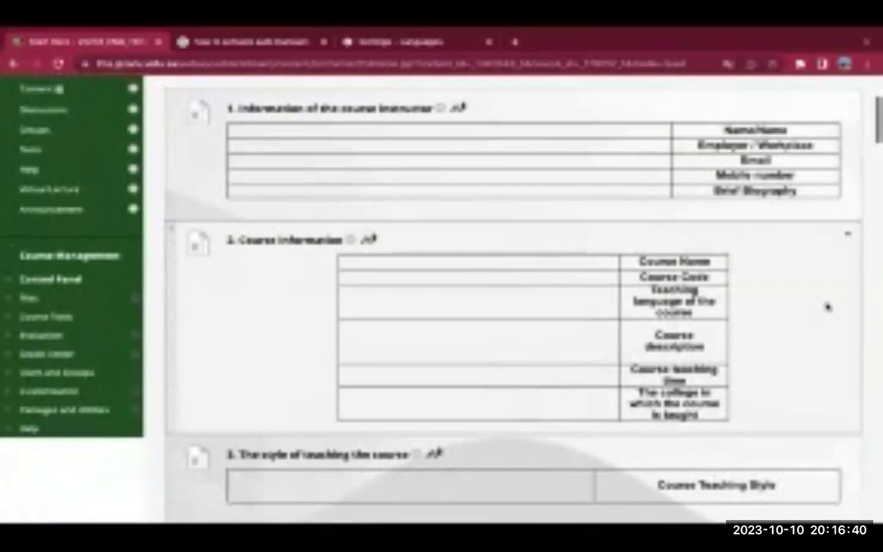
{"action": "scroll", "coordinate": [179, 256], "scroll_direction": "down", "scroll_amount": 3}
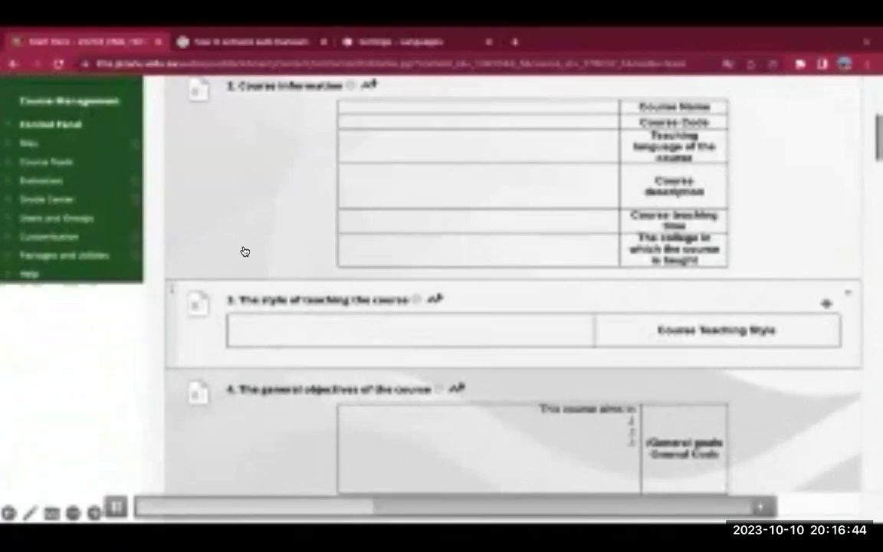
{"action": "scroll", "coordinate": [244, 252], "scroll_direction": "down", "scroll_amount": 3}
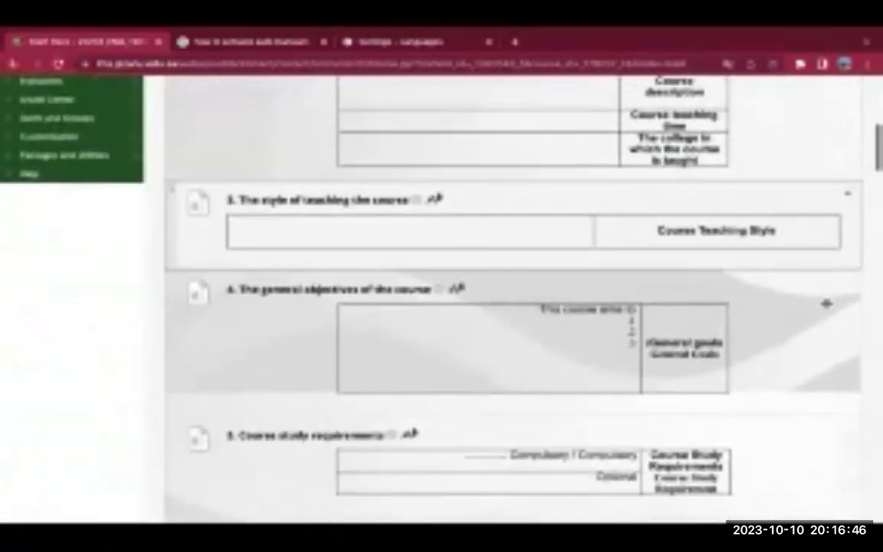
{"action": "scroll", "coordinate": [827, 303], "scroll_direction": "down", "scroll_amount": 1}
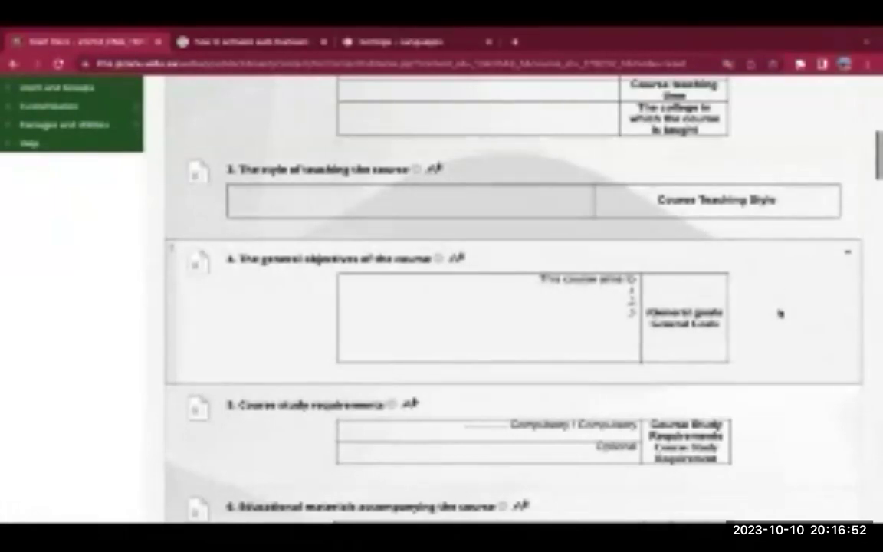
{"action": "scroll", "coordinate": [780, 312], "scroll_direction": "down", "scroll_amount": 1}
{"action": "scroll", "coordinate": [780, 312], "scroll_direction": "down", "scroll_amount": 1}
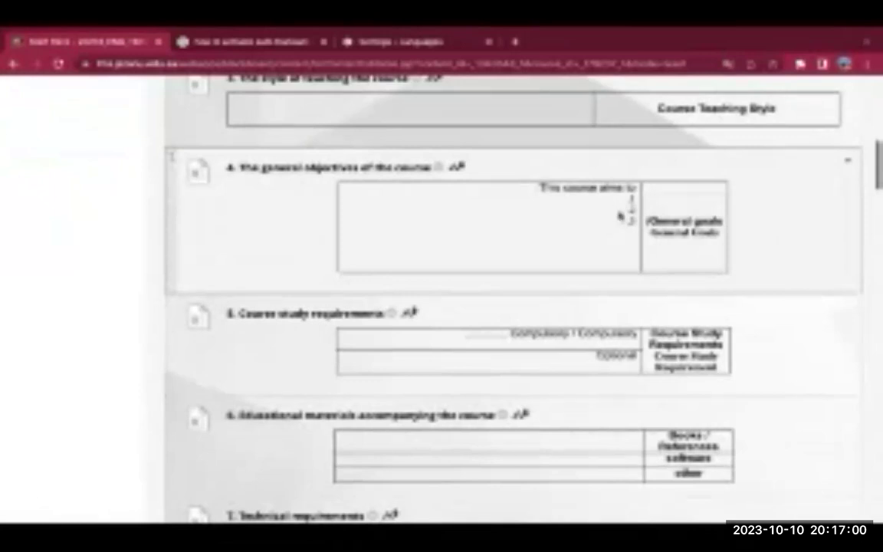
{"action": "scroll", "coordinate": [749, 308], "scroll_direction": "down", "scroll_amount": 1}
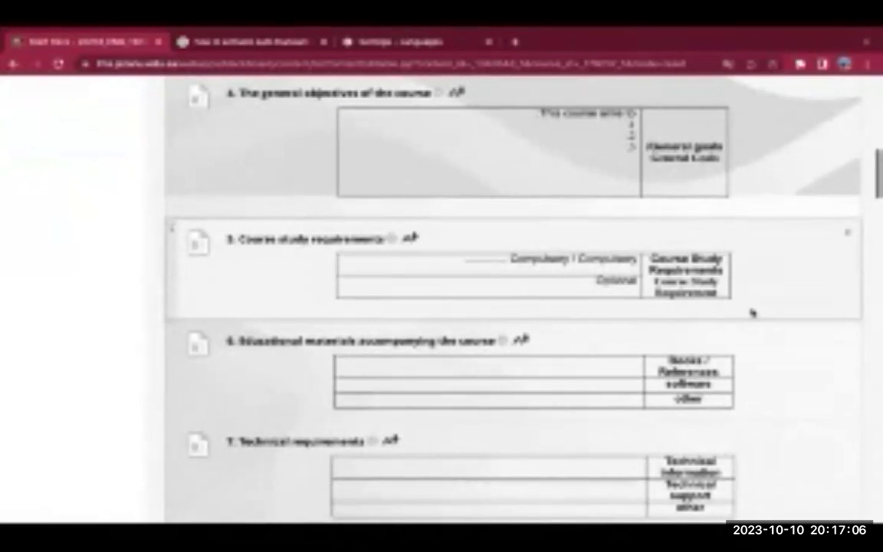
{"action": "scroll", "coordinate": [751, 312], "scroll_direction": "down", "scroll_amount": 2}
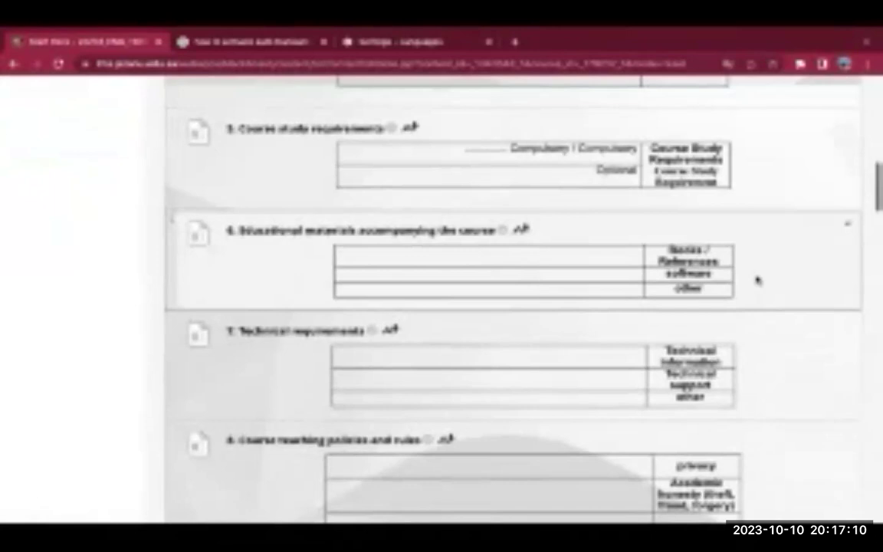
{"action": "scroll", "coordinate": [757, 281], "scroll_direction": "down", "scroll_amount": 2}
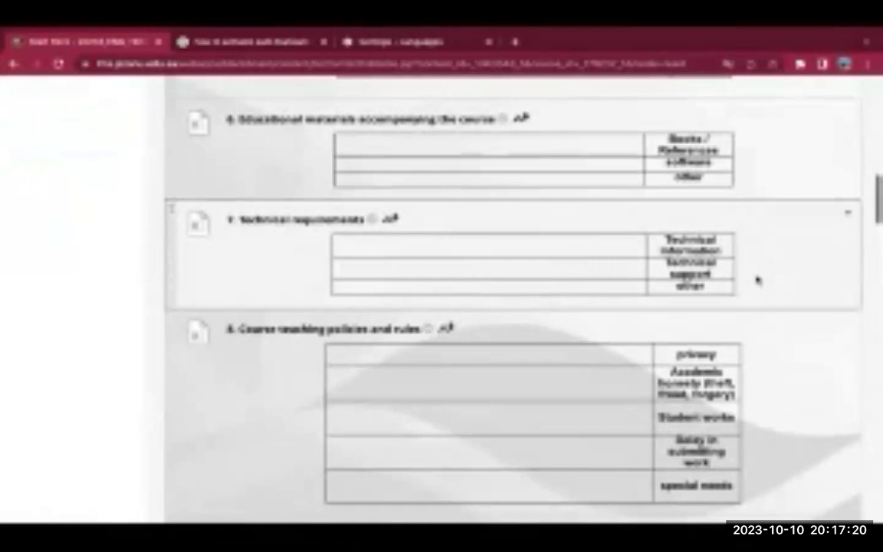
{"action": "scroll", "coordinate": [758, 281], "scroll_direction": "down", "scroll_amount": 3}
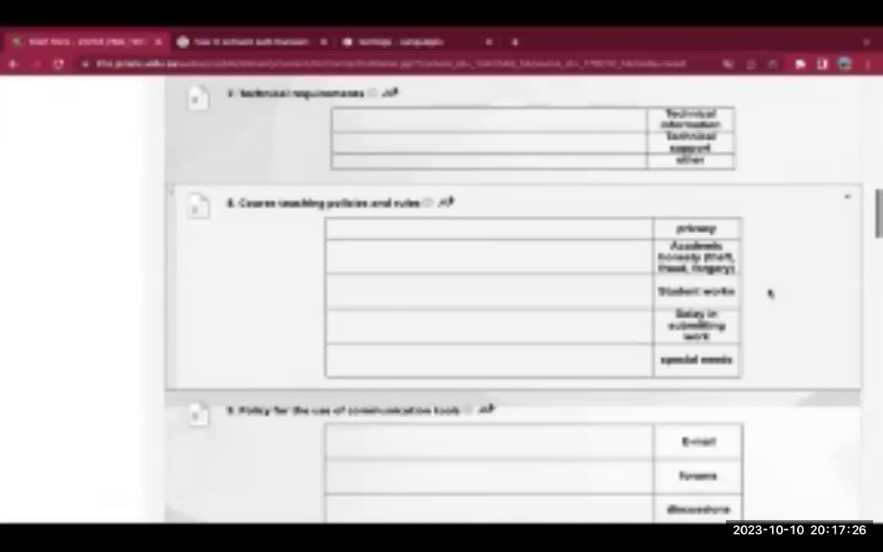
{"action": "scroll", "coordinate": [770, 293], "scroll_direction": "down", "scroll_amount": 1}
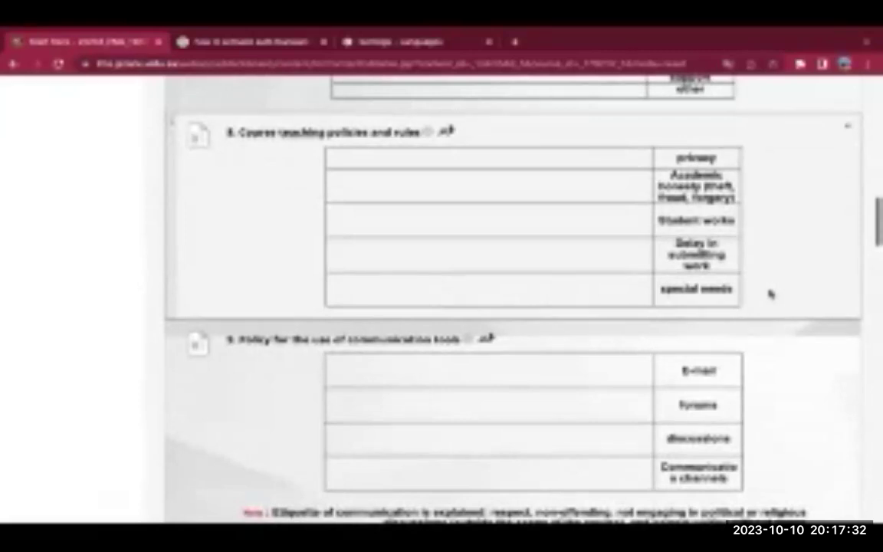
{"action": "scroll", "coordinate": [771, 293], "scroll_direction": "down", "scroll_amount": 5}
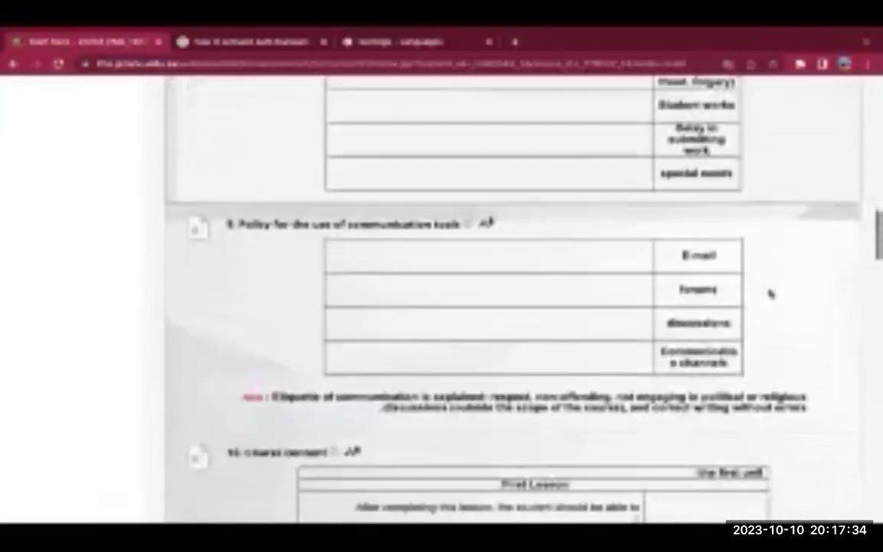
{"action": "scroll", "coordinate": [770, 294], "scroll_direction": "down", "scroll_amount": 1}
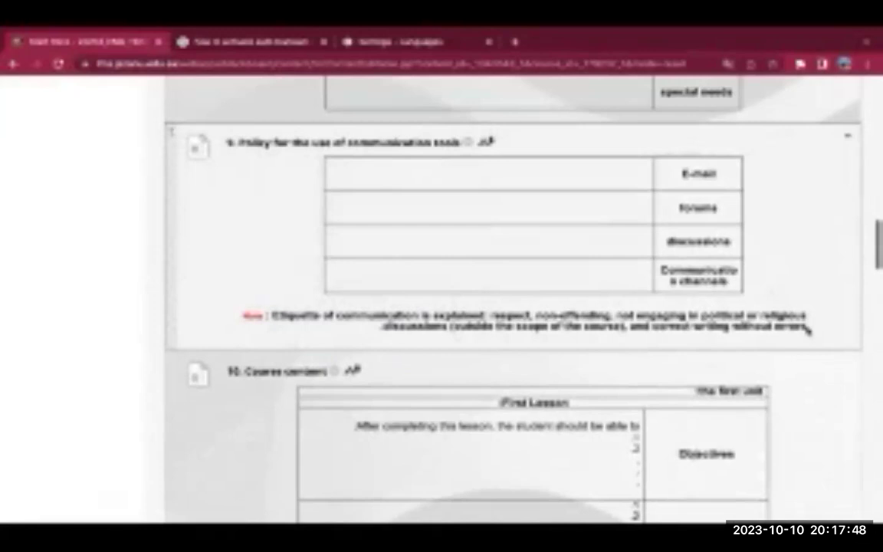
- Examine the Course content section on the Start Here page, including each lesson's objectives, topics, educational activities and assignments
{"action": "scroll", "coordinate": [808, 329], "scroll_direction": "down", "scroll_amount": 3}
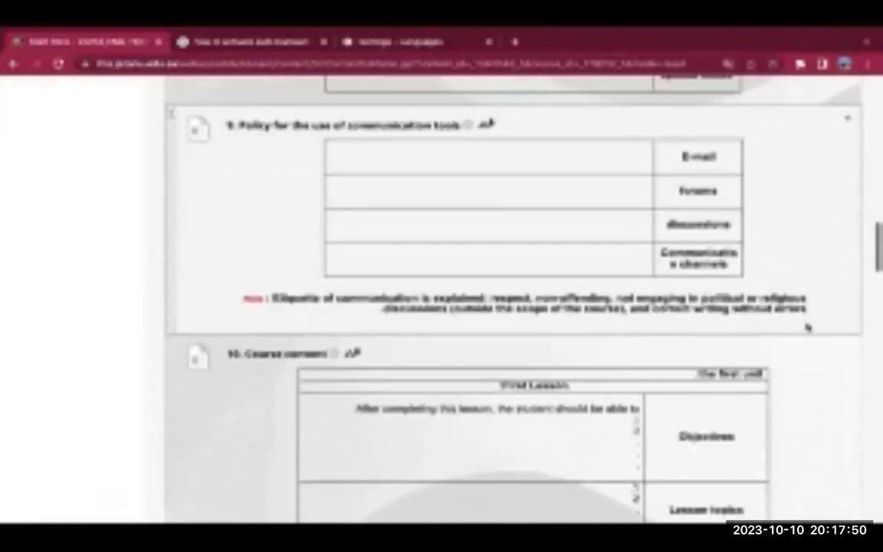
{"action": "scroll", "coordinate": [808, 328], "scroll_direction": "down", "scroll_amount": 2}
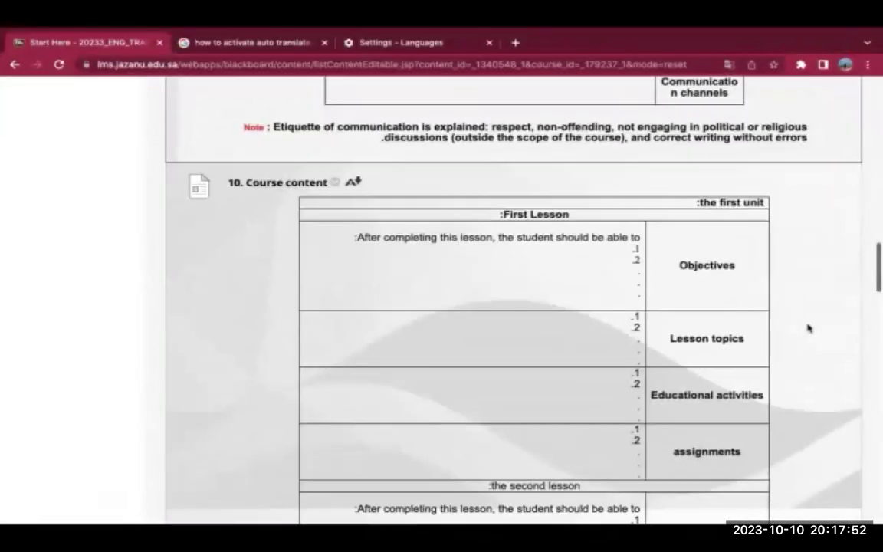
{"action": "scroll", "coordinate": [808, 328], "scroll_direction": "down", "scroll_amount": 1}
{"action": "scroll", "coordinate": [808, 328], "scroll_direction": "down", "scroll_amount": 1}
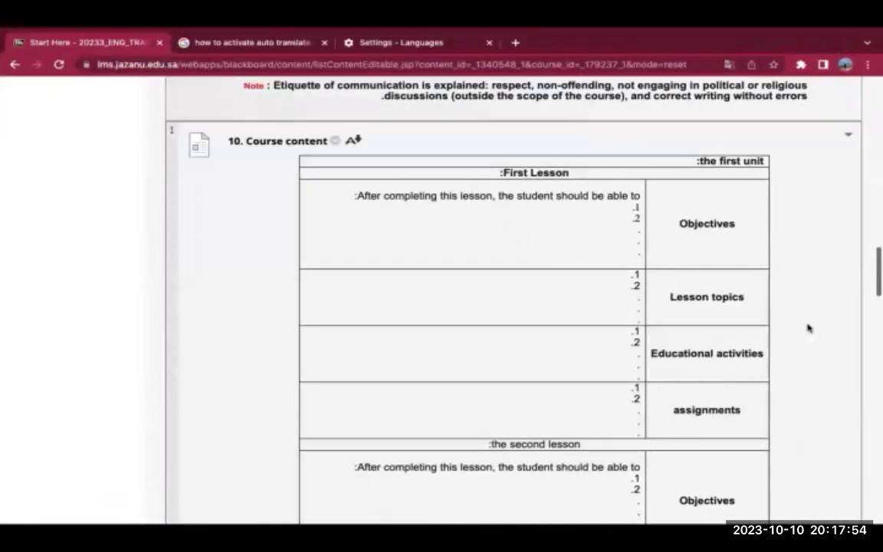
{"action": "scroll", "coordinate": [808, 328], "scroll_direction": "down", "scroll_amount": 1}
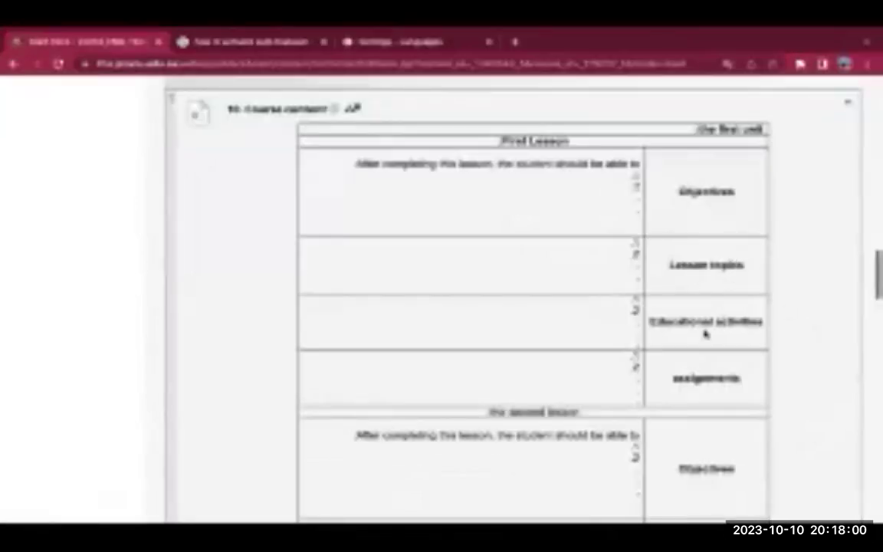
{"action": "scroll", "coordinate": [709, 391], "scroll_direction": "down", "scroll_amount": 5}
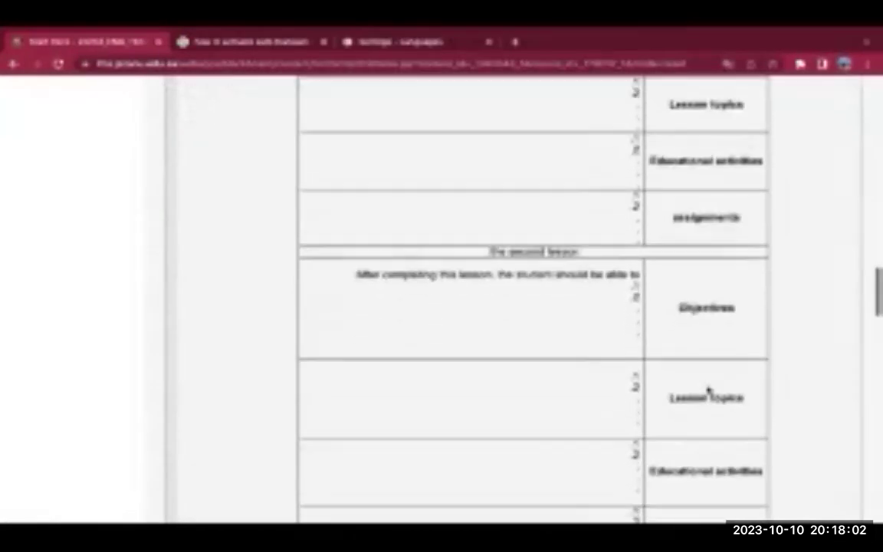
{"action": "scroll", "coordinate": [709, 391], "scroll_direction": "down", "scroll_amount": 1}
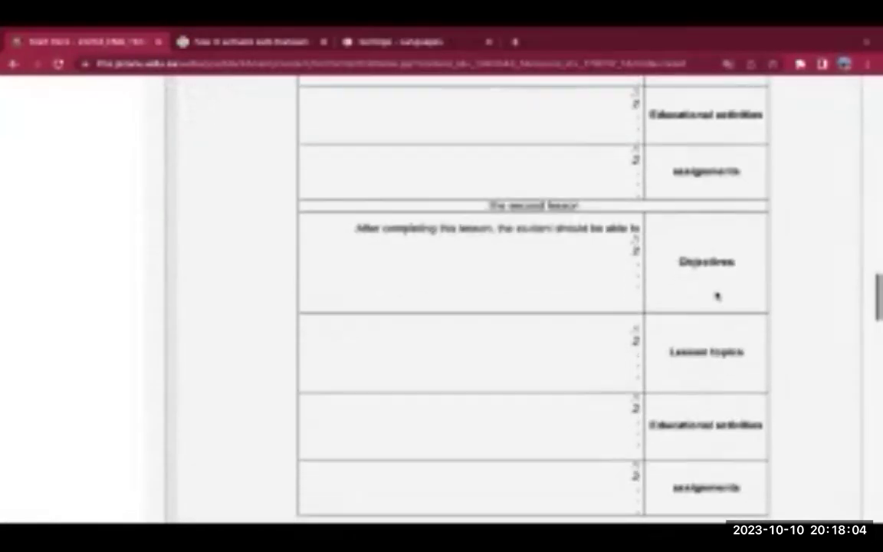
{"action": "scroll", "coordinate": [716, 369], "scroll_direction": "down", "scroll_amount": 3}
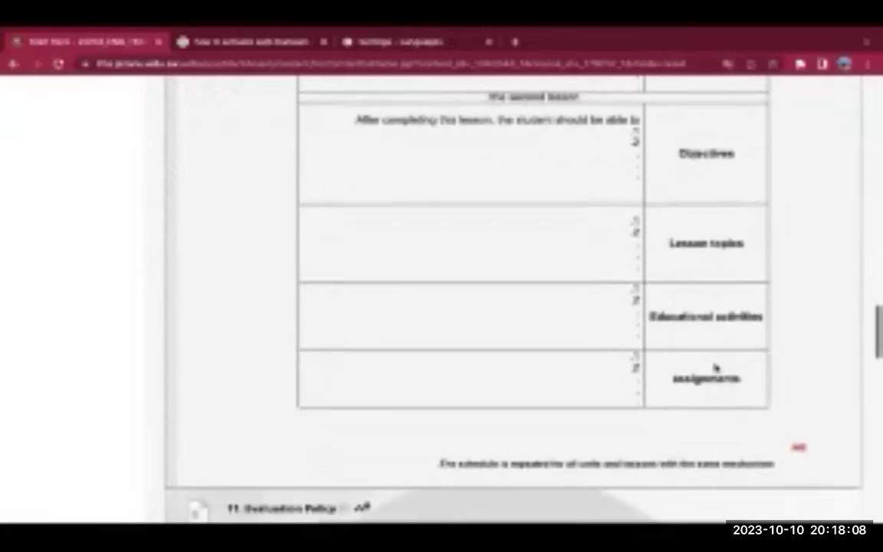
{"action": "scroll", "coordinate": [805, 421], "scroll_direction": "down", "scroll_amount": 2}
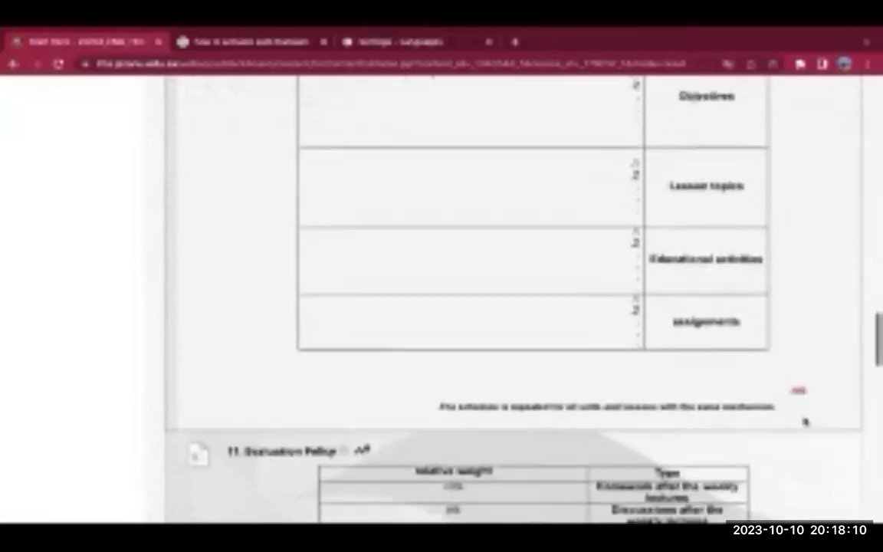
- Examine the Evaluation Policy, the Course schedule and the time plan for the course through the end of the Start Here page
{"action": "scroll", "coordinate": [805, 421], "scroll_direction": "down", "scroll_amount": 2}
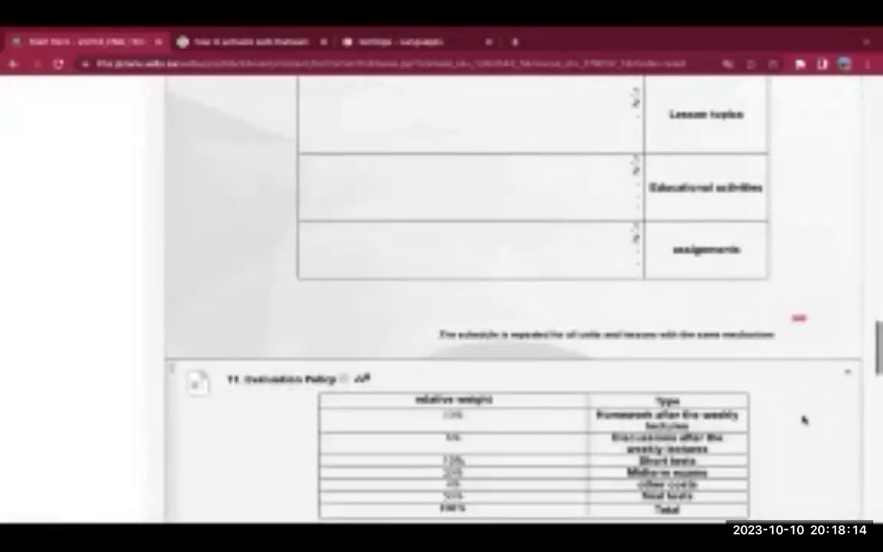
{"action": "scroll", "coordinate": [803, 419], "scroll_direction": "down", "scroll_amount": 3}
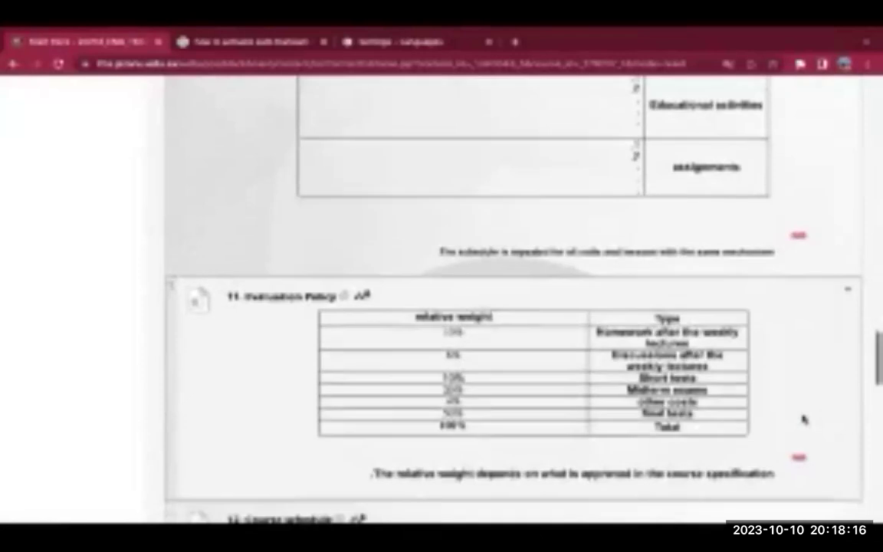
{"action": "scroll", "coordinate": [804, 419], "scroll_direction": "down", "scroll_amount": 1}
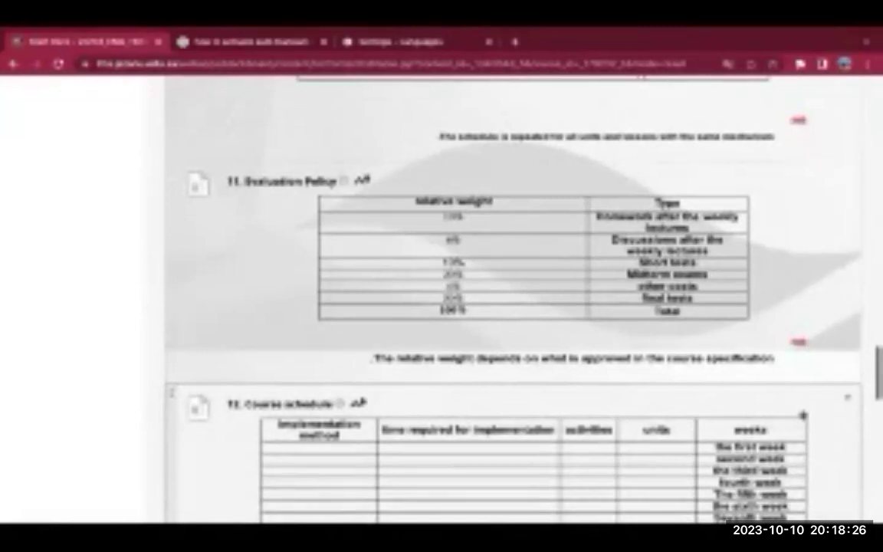
{"action": "scroll", "coordinate": [802, 415], "scroll_direction": "down", "scroll_amount": 5}
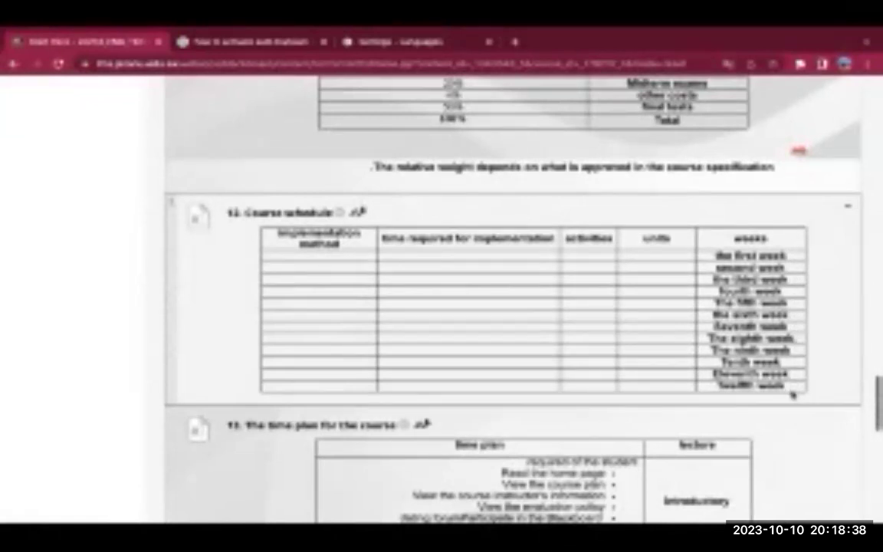
{"action": "scroll", "coordinate": [793, 394], "scroll_direction": "down", "scroll_amount": 5}
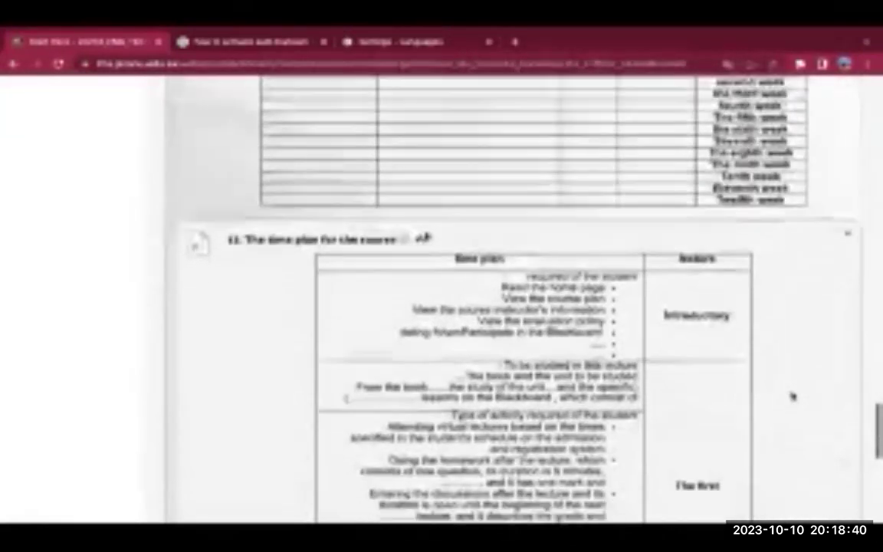
{"action": "scroll", "coordinate": [793, 395], "scroll_direction": "down", "scroll_amount": 3}
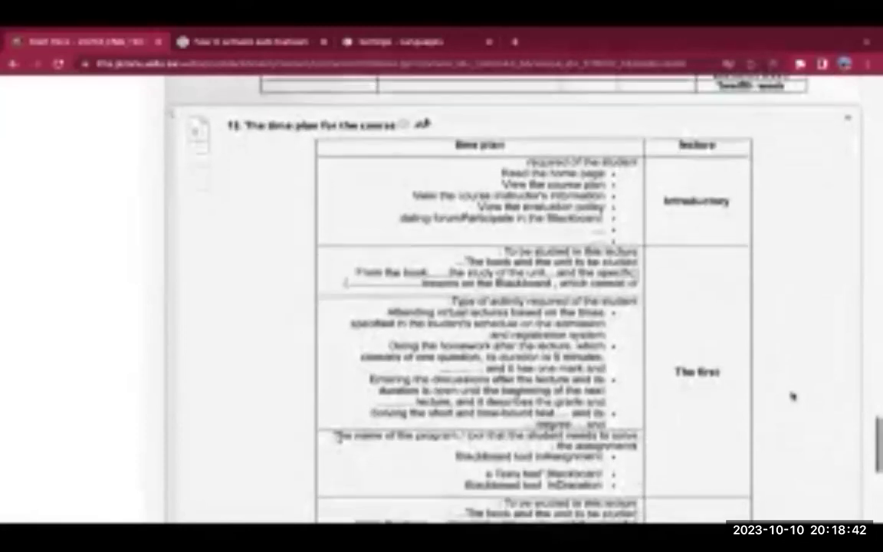
{"action": "scroll", "coordinate": [793, 396], "scroll_direction": "down", "scroll_amount": 1}
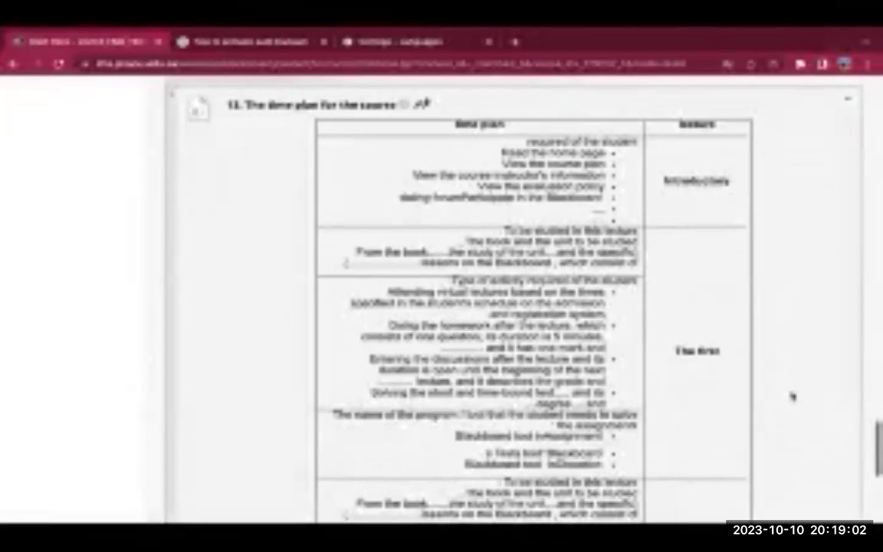
{"action": "scroll", "coordinate": [793, 397], "scroll_direction": "down", "scroll_amount": 3}
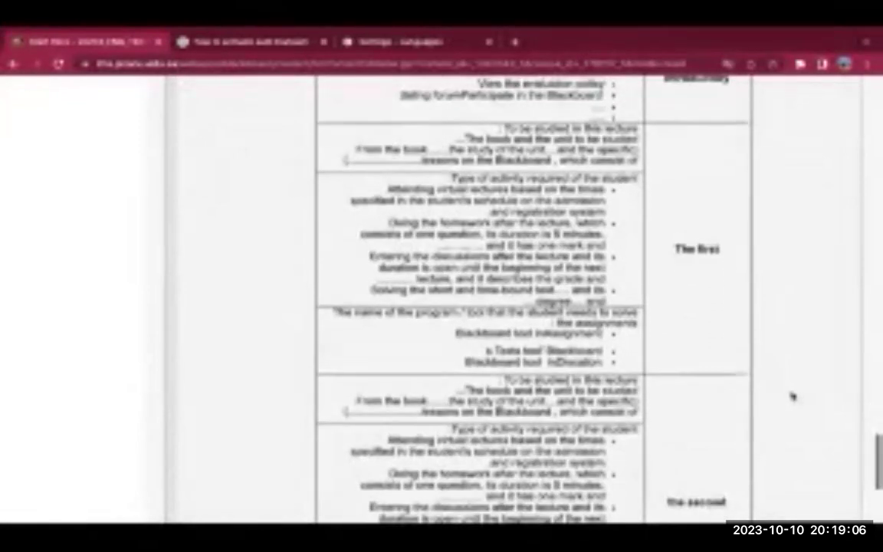
{"action": "scroll", "coordinate": [793, 396], "scroll_direction": "down", "scroll_amount": 5}
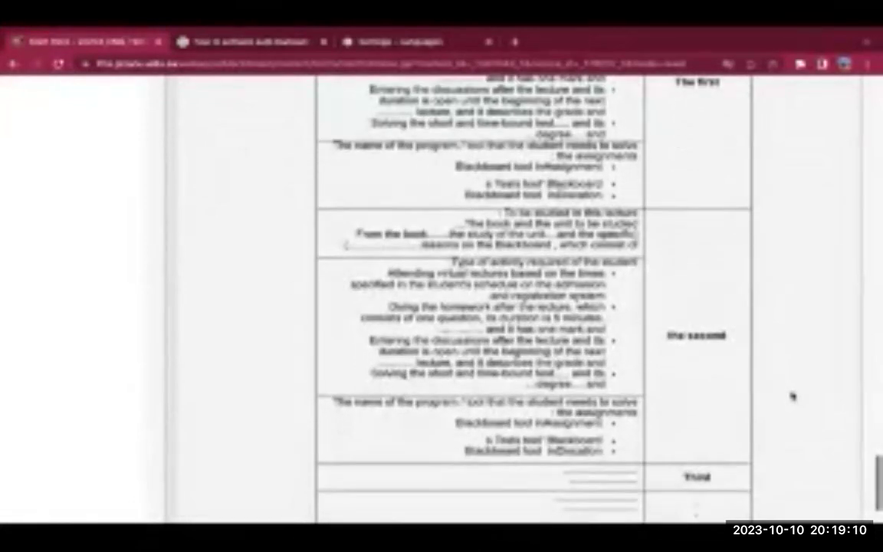
{"action": "scroll", "coordinate": [793, 396], "scroll_direction": "down", "scroll_amount": 3}
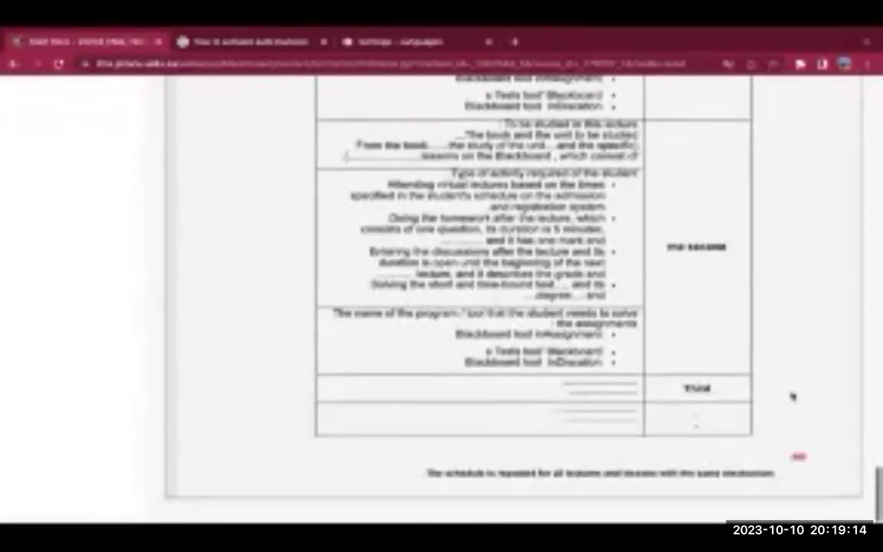
- Submit the edited course instructor information item so it is saved on the Start Here page
{"action": "mouse_move", "coordinate": [315, 309]}
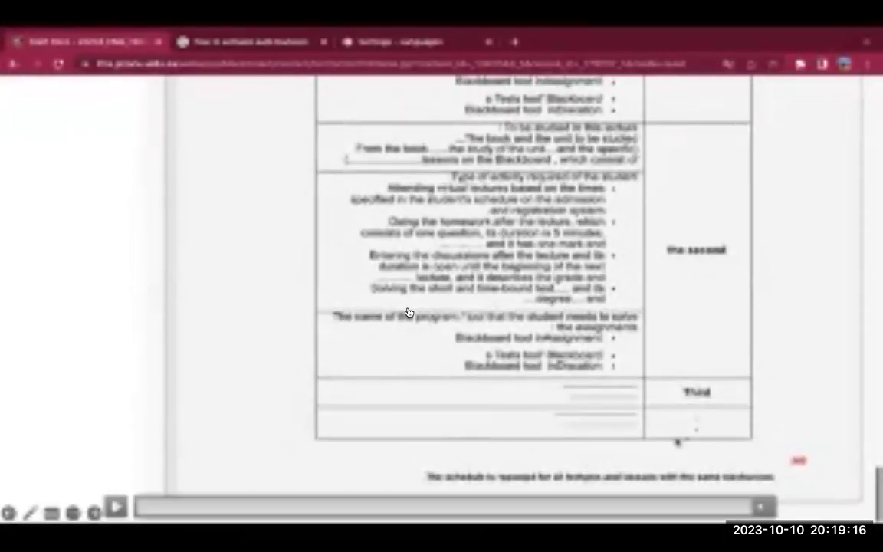
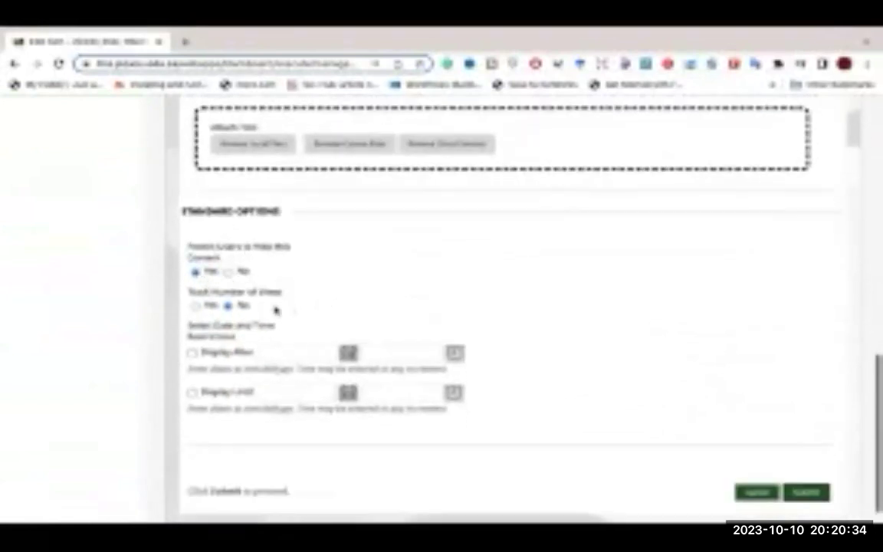
{"action": "scroll", "coordinate": [270, 311], "scroll_direction": "down", "scroll_amount": 1}
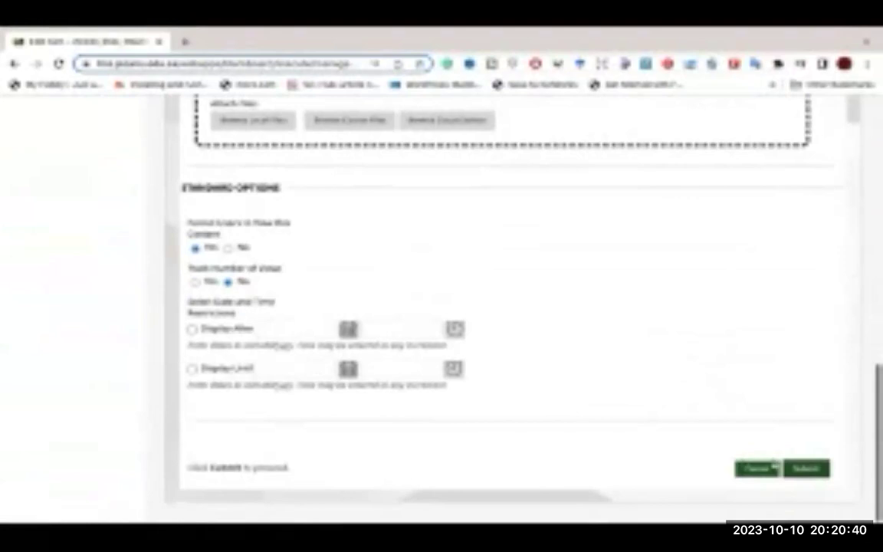
{"action": "left_click", "coordinate": [805, 470]}
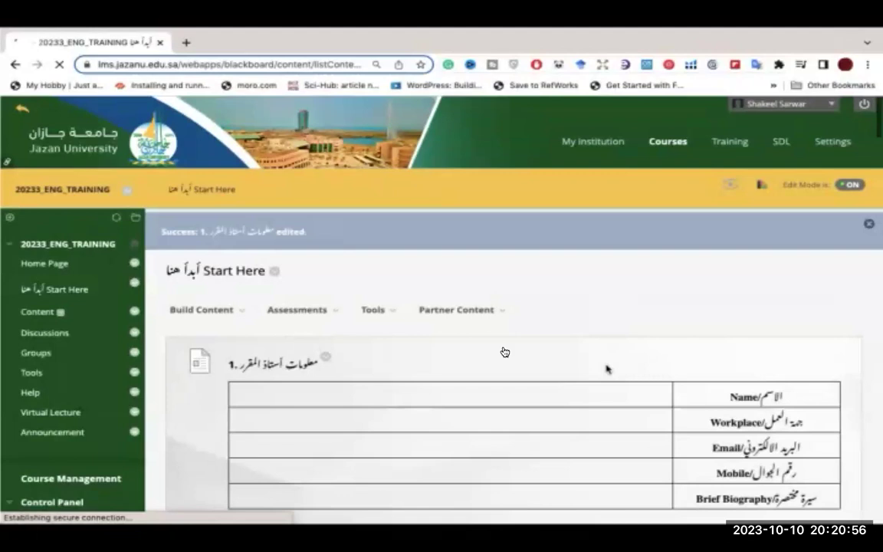
- Switch from the Live Demo slide to the browser and log in to Blackboard with the prefilled username and password
{"action": "mouse_move", "coordinate": [506, 36]}
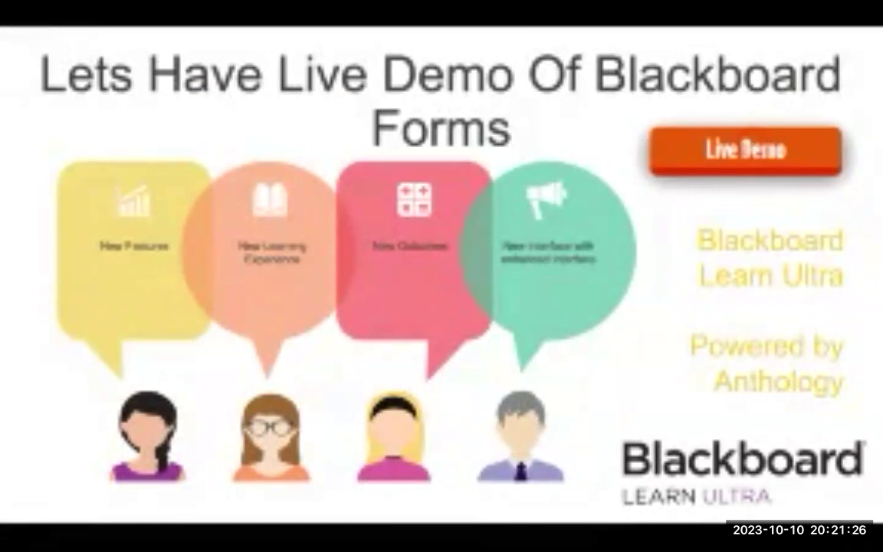
{"action": "left_click", "coordinate": [738, 170]}
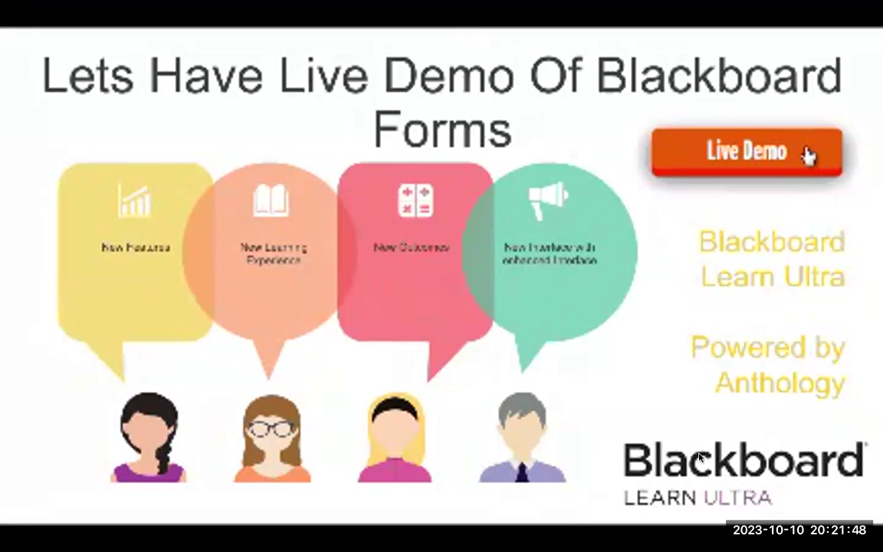
{"action": "key", "text": "alt+Tab"}
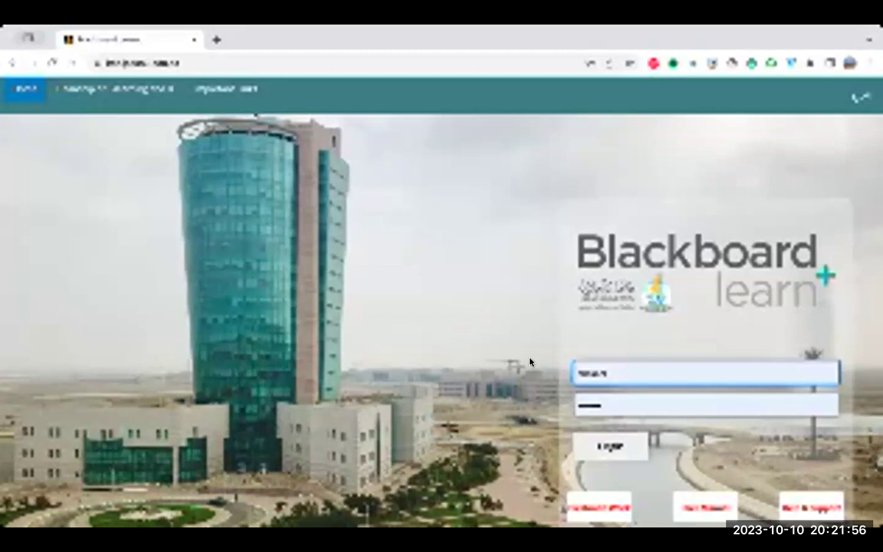
{"action": "scroll", "coordinate": [71, 128], "scroll_direction": "down", "scroll_amount": 1}
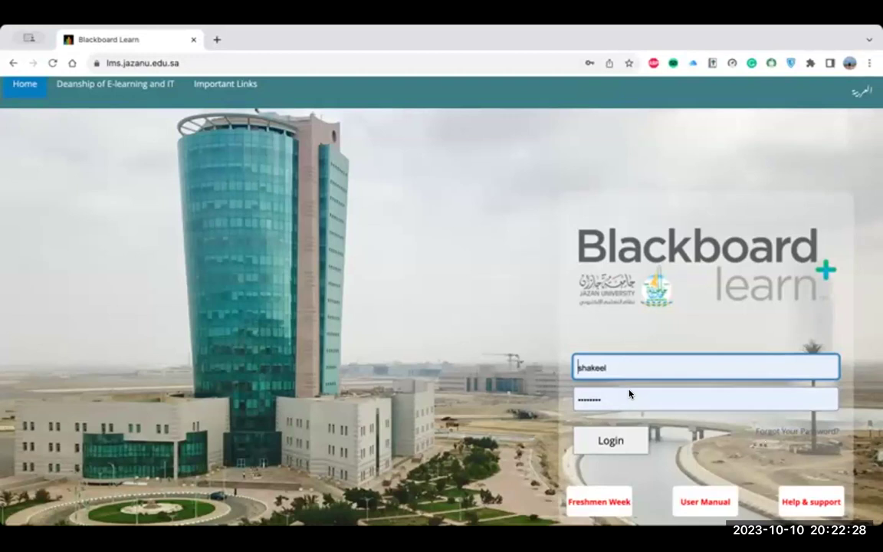
{"action": "scroll", "coordinate": [631, 394], "scroll_direction": "down", "scroll_amount": 1}
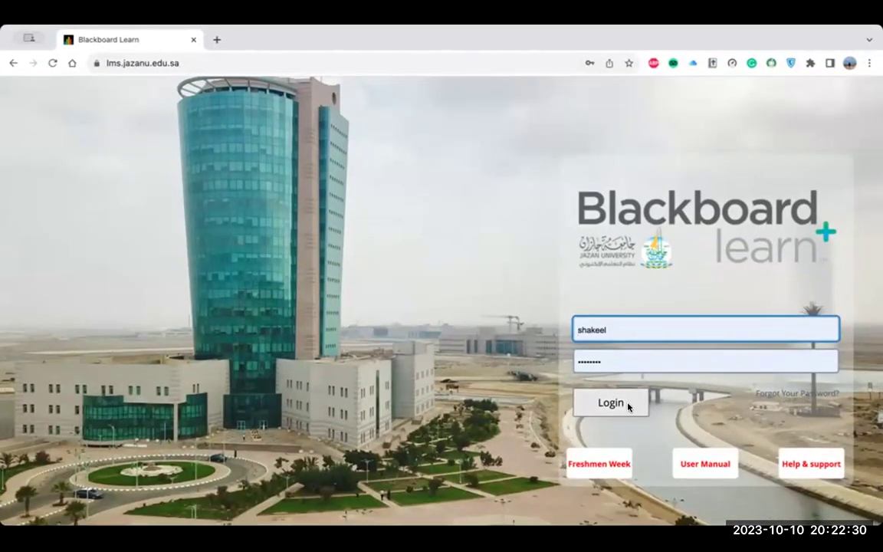
{"action": "left_click", "coordinate": [630, 403]}
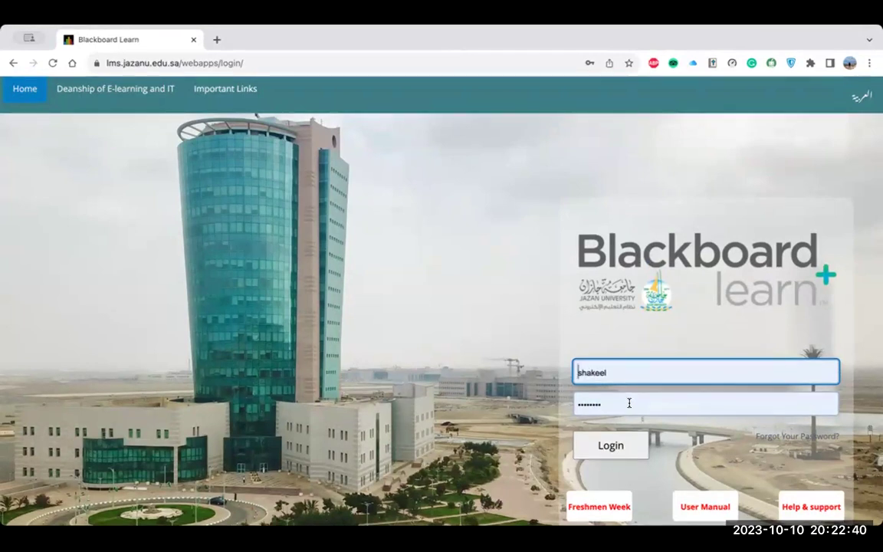
{"action": "left_click", "coordinate": [618, 446]}
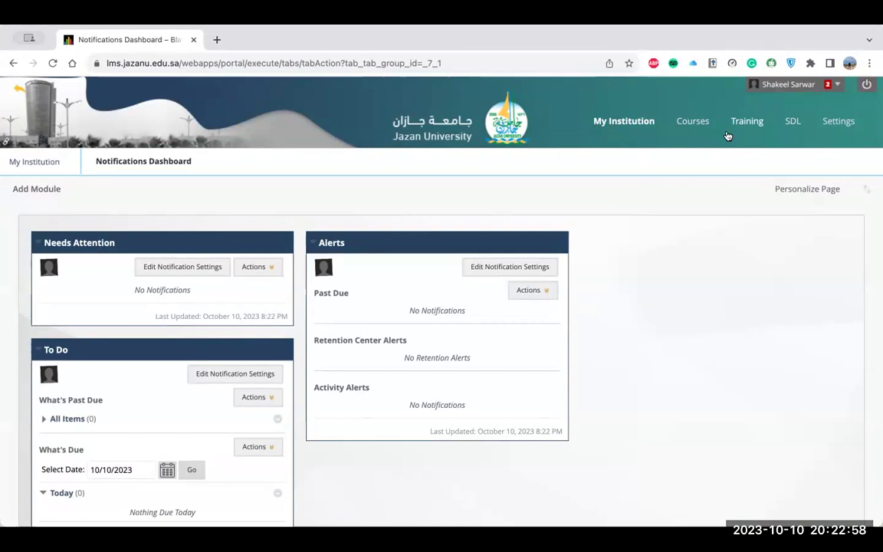
- Open the 20233_ENG_TRAINING course from the list of courses taught and go to its Start Here page
{"action": "left_click", "coordinate": [699, 124]}
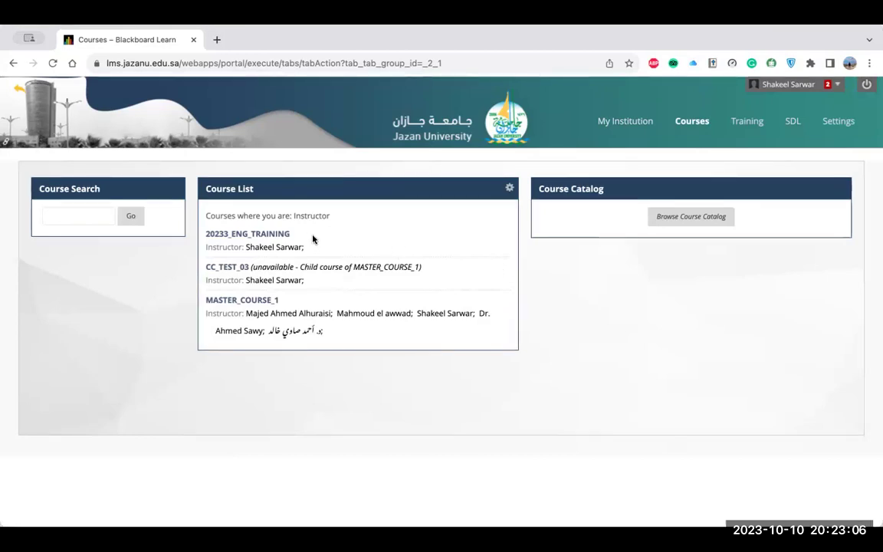
{"action": "left_click", "coordinate": [272, 235]}
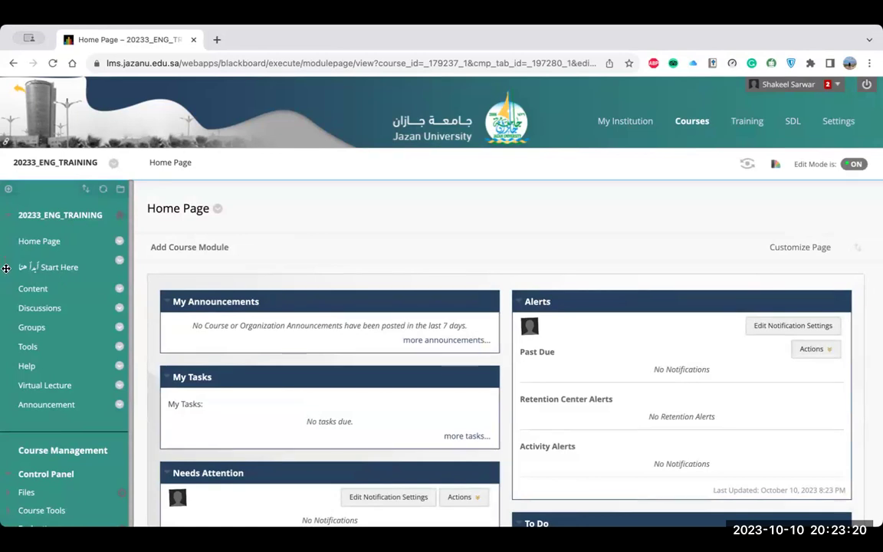
{"action": "left_click", "coordinate": [53, 268]}
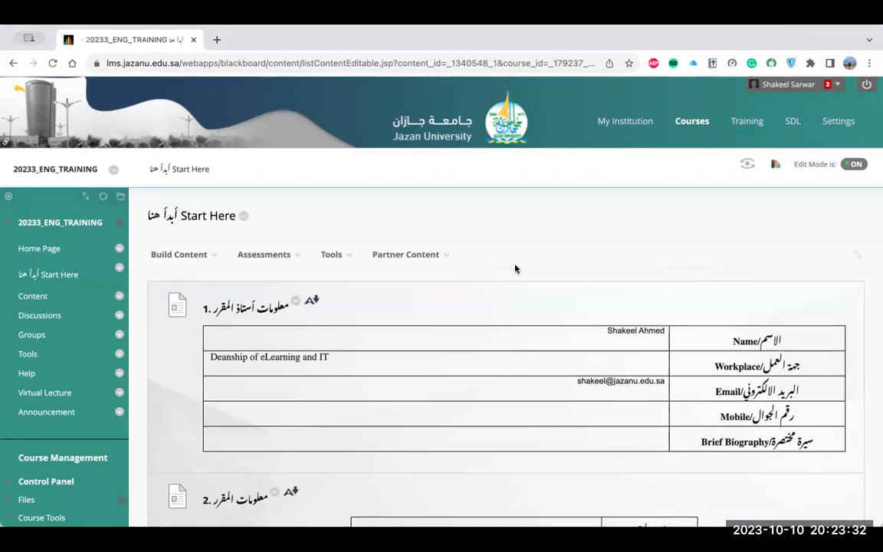
- Look through the Start Here sections from Course instructor information to Educational materials and return to the first item
{"action": "scroll", "coordinate": [524, 266], "scroll_direction": "down", "scroll_amount": 2}
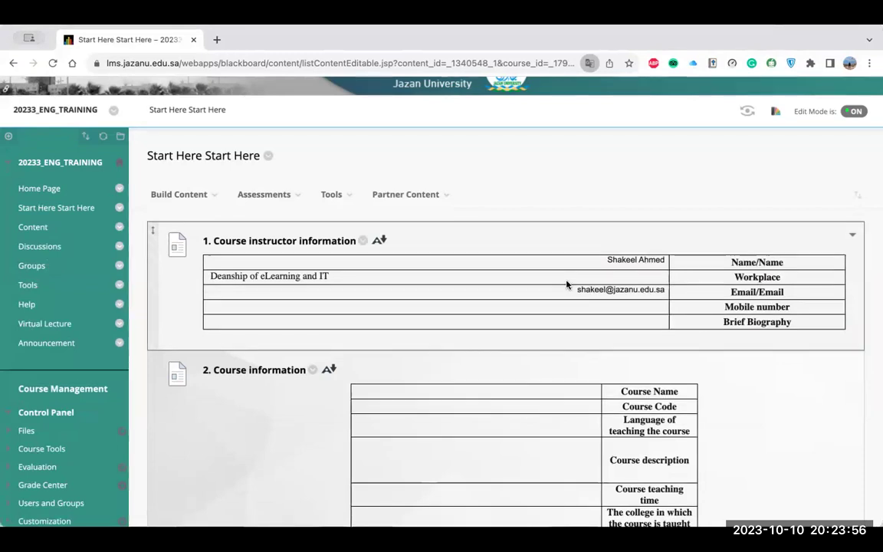
{"action": "scroll", "coordinate": [567, 284], "scroll_direction": "down", "scroll_amount": 3}
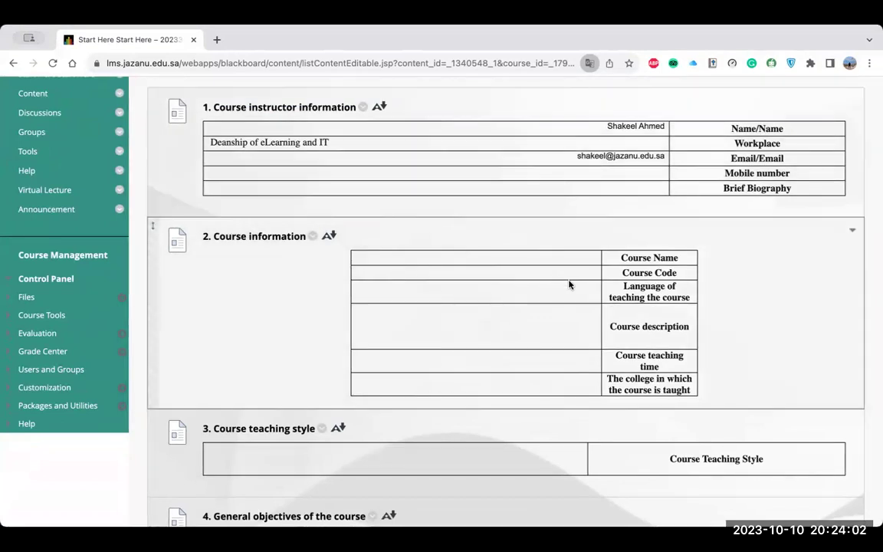
{"action": "scroll", "coordinate": [569, 284], "scroll_direction": "down", "scroll_amount": 2}
{"action": "scroll", "coordinate": [569, 285], "scroll_direction": "down", "scroll_amount": 5}
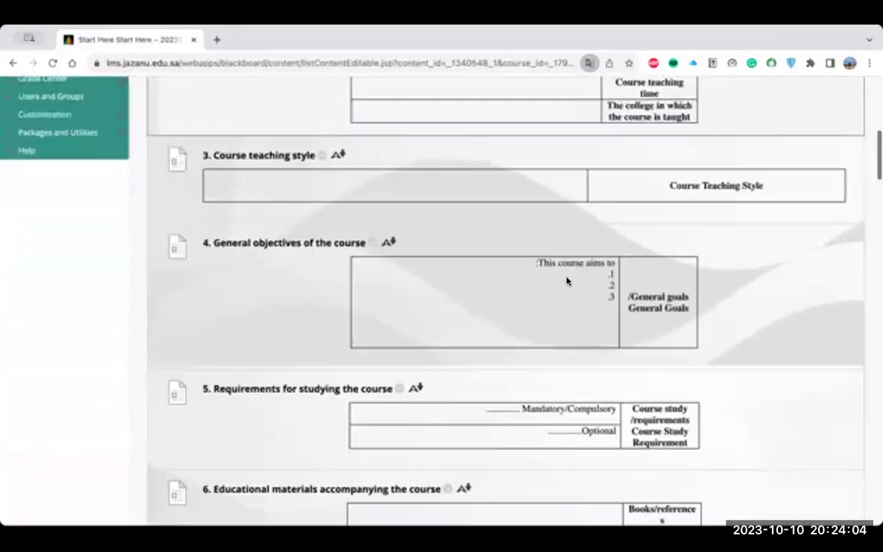
{"action": "scroll", "coordinate": [568, 281], "scroll_direction": "down", "scroll_amount": 3}
{"action": "scroll", "coordinate": [567, 281], "scroll_direction": "up", "scroll_amount": 9}
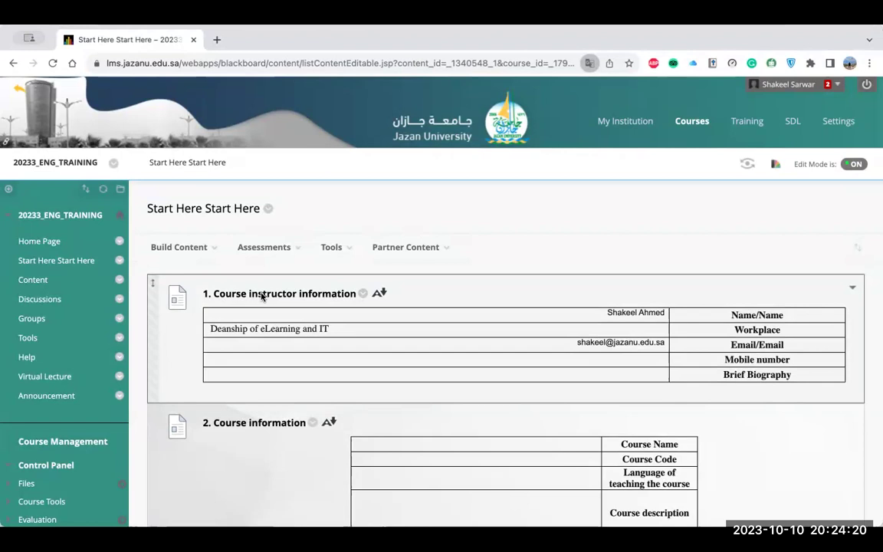
- Open the Course instructor information item for editing and bring up its table in the Text field
{"action": "left_click", "coordinate": [362, 293]}
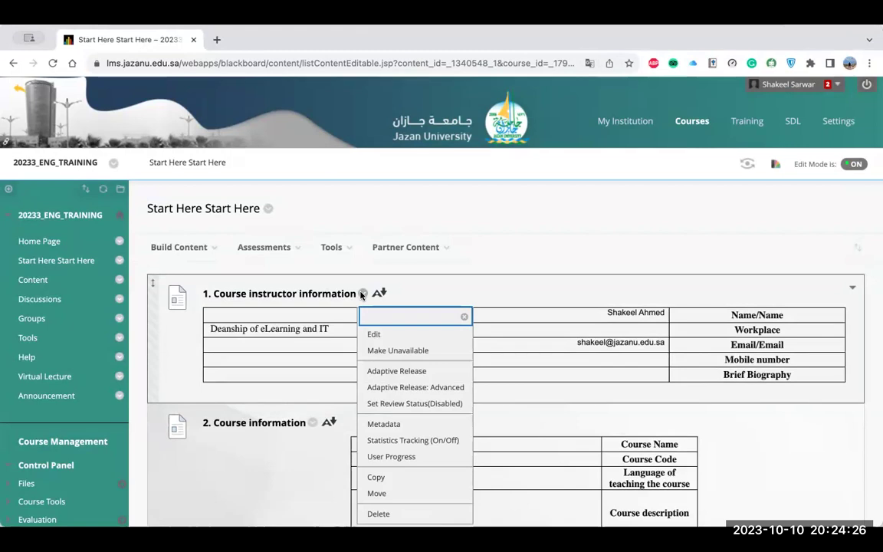
{"action": "left_click", "coordinate": [380, 338]}
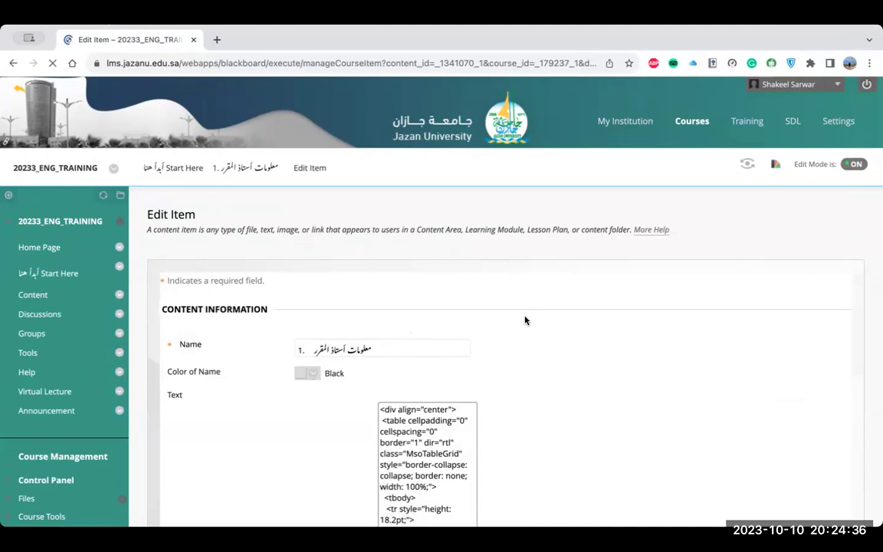
{"action": "scroll", "coordinate": [525, 320], "scroll_direction": "down", "scroll_amount": 3}
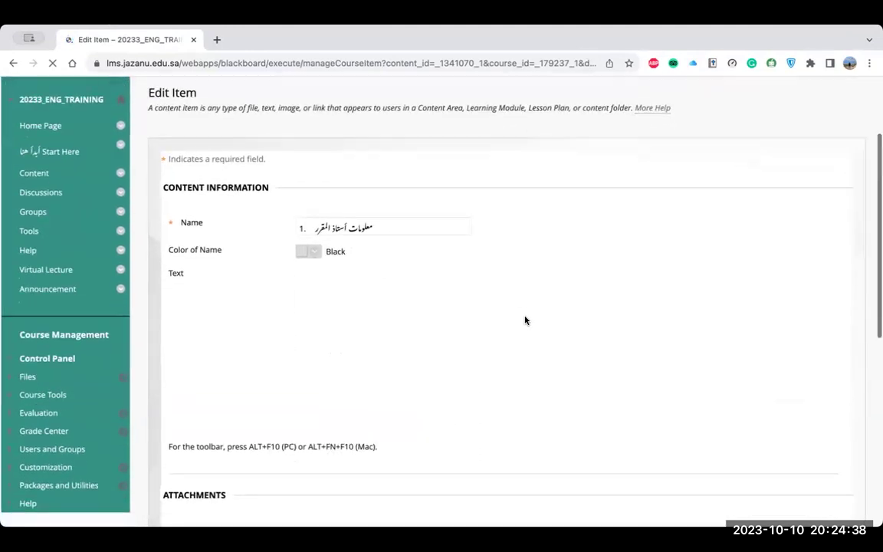
{"action": "scroll", "coordinate": [460, 276], "scroll_direction": "down", "scroll_amount": 2}
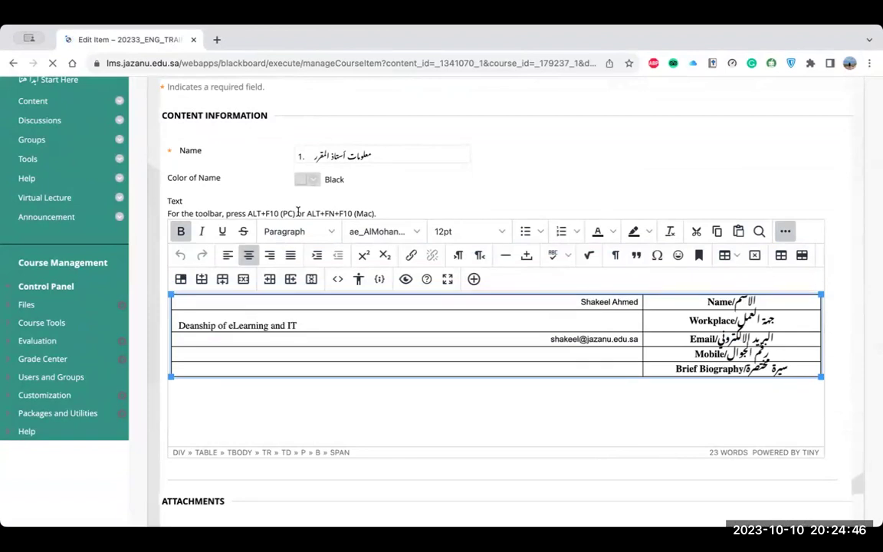
{"action": "triple_click", "coordinate": [590, 302]}
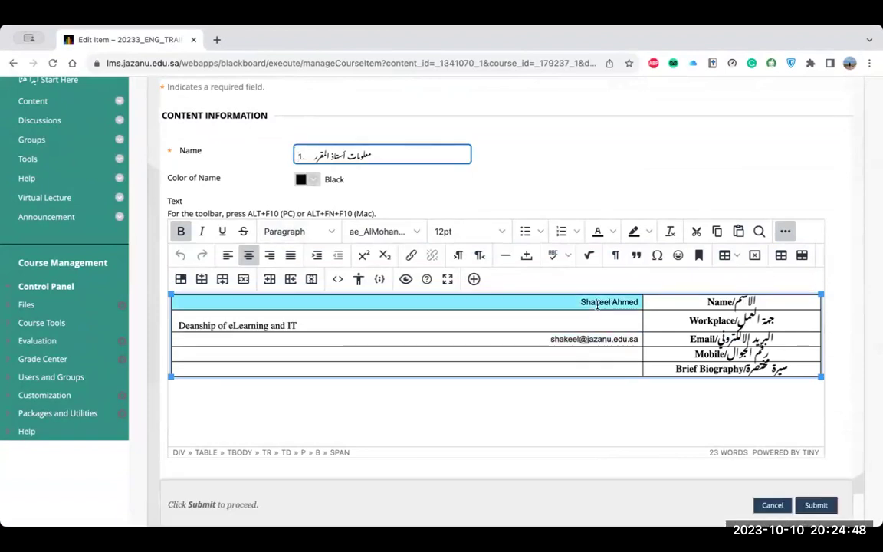
{"action": "left_click", "coordinate": [635, 301]}
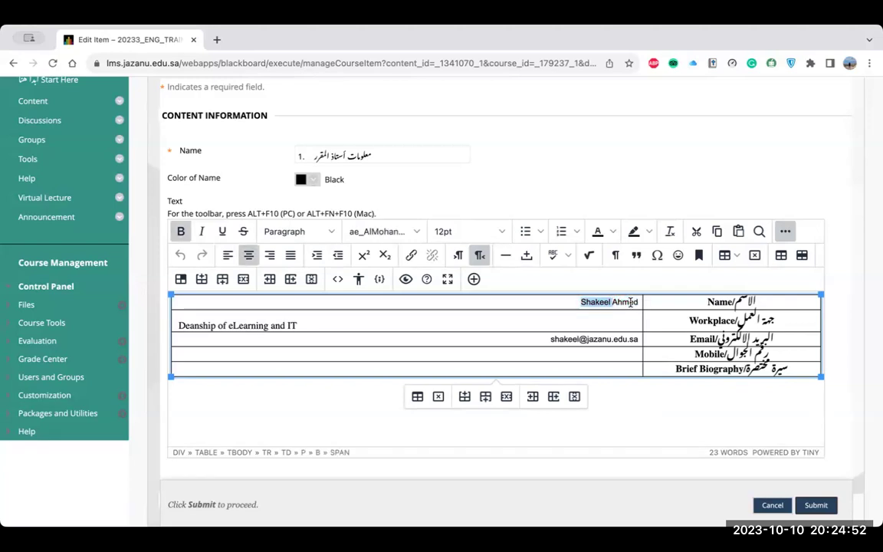
{"action": "left_click_drag", "start_coordinate": [644, 301], "coordinate": [581, 302]}
{"action": "key", "text": "BackSpace"}
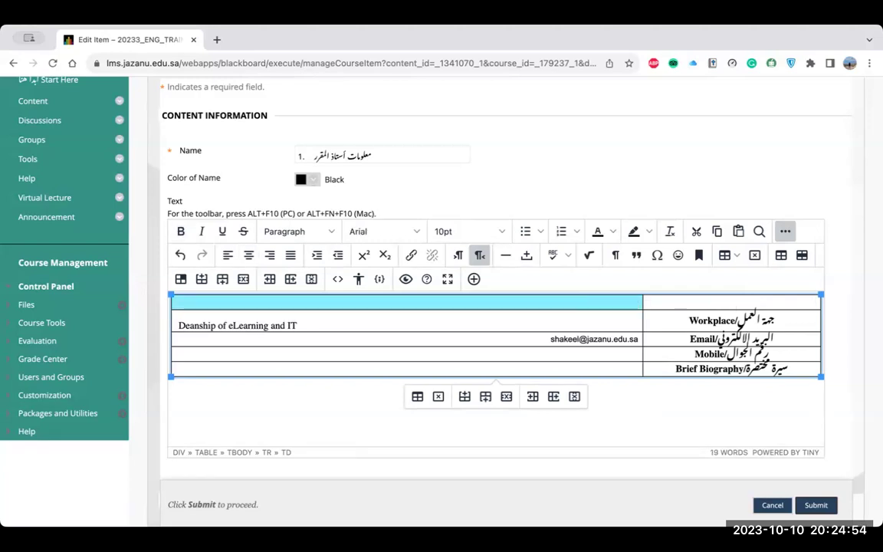
{"action": "left_click", "coordinate": [645, 310]}
{"action": "triple_click", "coordinate": [720, 343]}
{"action": "mouse_move", "coordinate": [721, 344]}
{"action": "left_mouse_down"}
{"action": "mouse_move", "coordinate": [721, 354]}
{"action": "mouse_move", "coordinate": [717, 340]}
{"action": "left_mouse_up"}
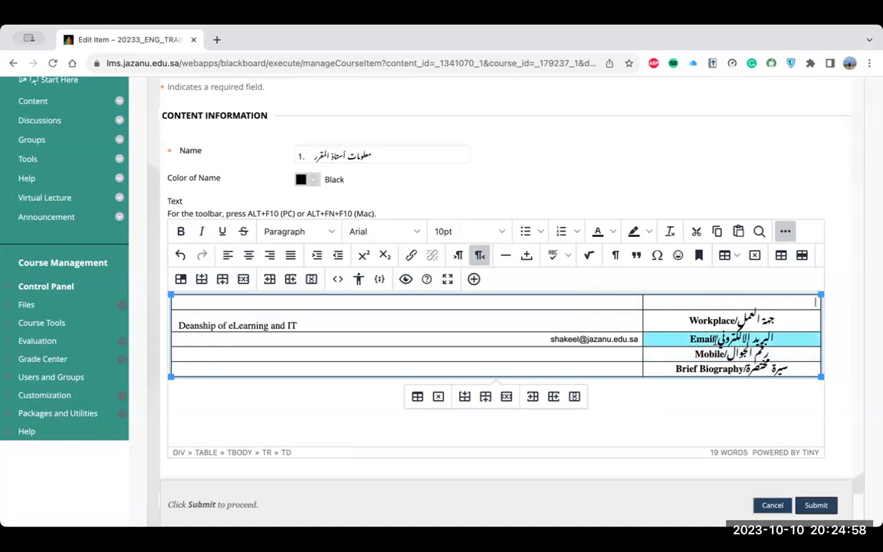
{"action": "key", "text": "ctrl+z"}
- Retype the instructor's first name in the value cell of the table's Name row
{"action": "left_click", "coordinate": [567, 302]}
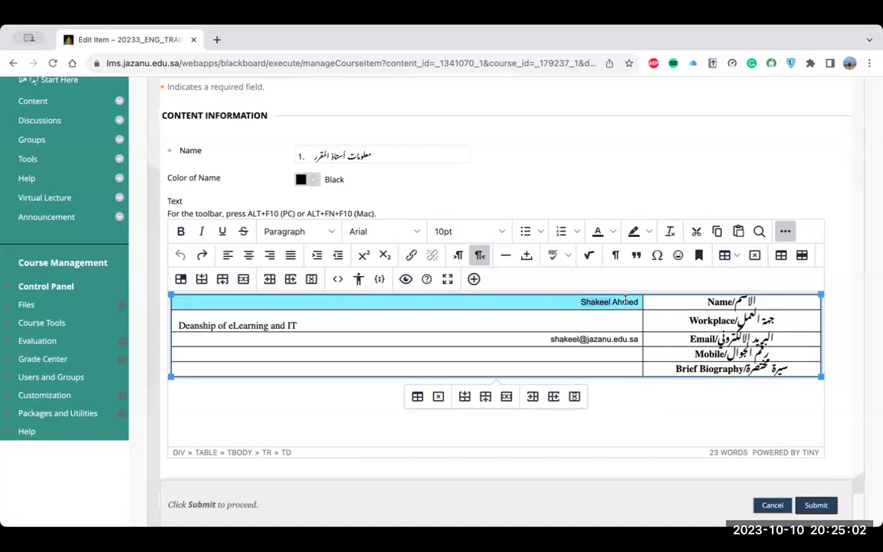
{"action": "key", "text": "ctrl+Delete"}
{"action": "type", "text": "Shakeel"}
- Edit the Name row's label so a slash precedes the word Name
{"action": "left_click", "coordinate": [732, 302]}
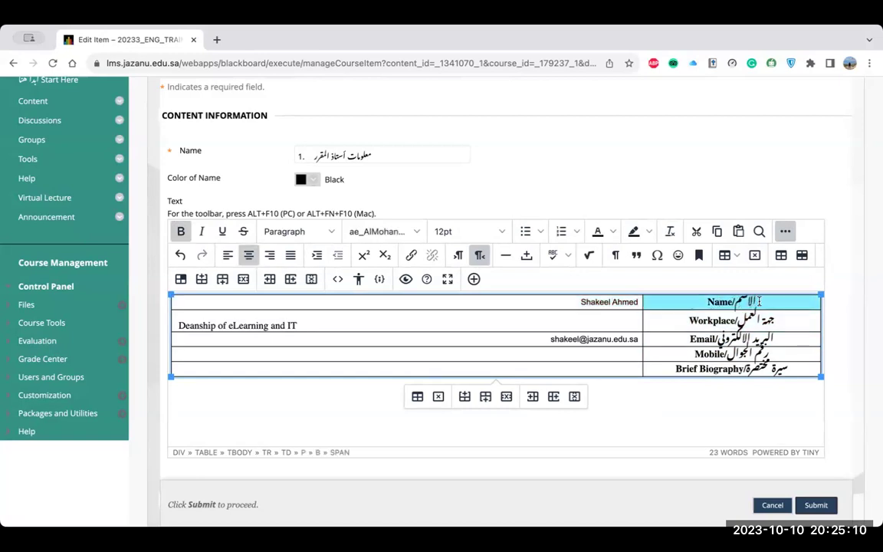
{"action": "left_click", "coordinate": [708, 301]}
{"action": "type", "text": "Name/N"}
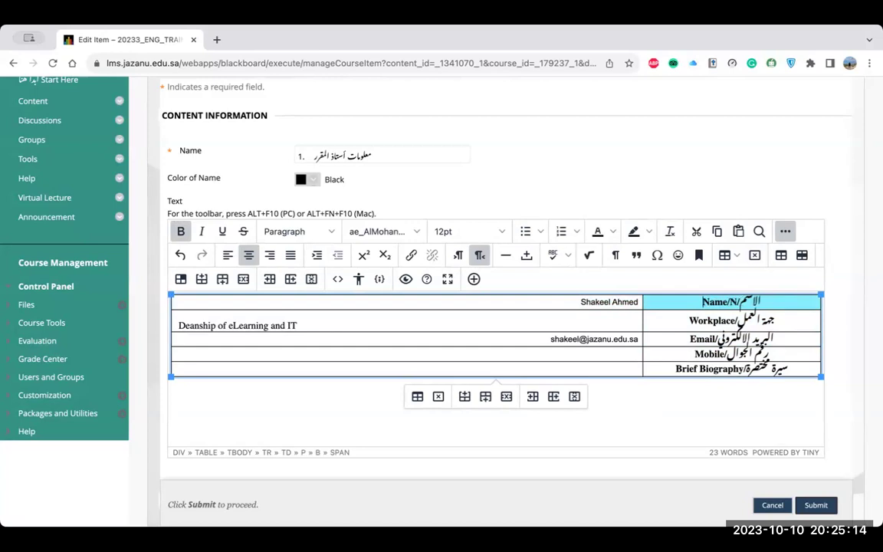
{"action": "key", "text": "Left"}
{"action": "key", "text": "BackSpace"}
{"action": "key", "text": "BackSpace"}
{"action": "key", "text": "BackSpace"}
{"action": "key", "text": "BackSpace"}
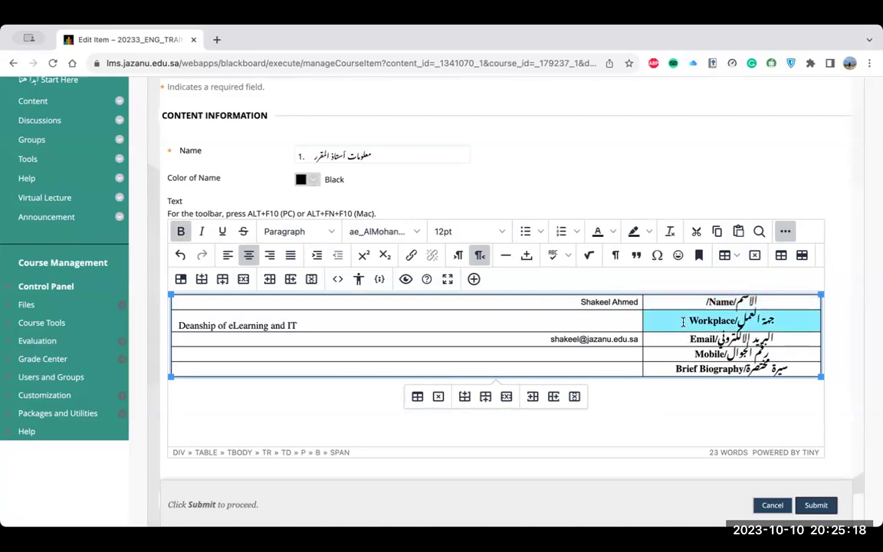
- Review the item's Attachments and Standard Options, keeping them as set, and submit the edited course instructor information
{"action": "left_click", "coordinate": [322, 325]}
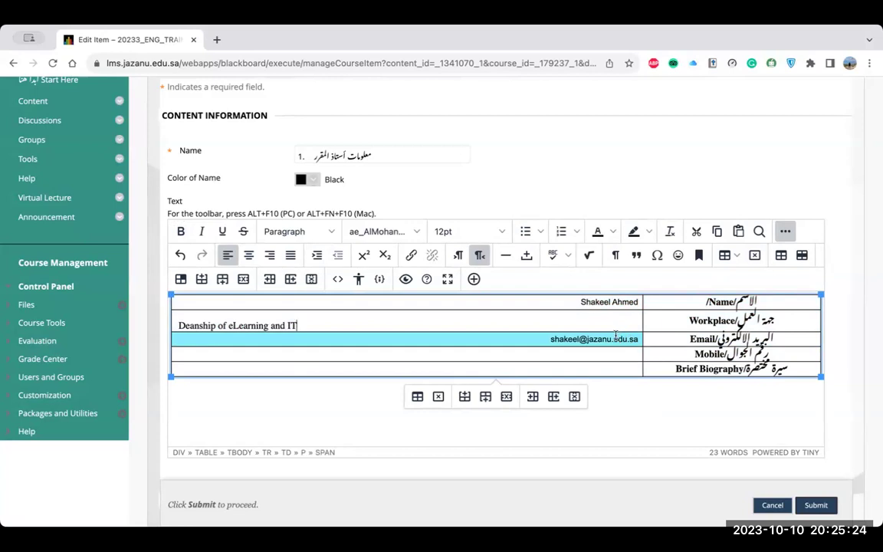
{"action": "scroll", "coordinate": [615, 332], "scroll_direction": "down", "scroll_amount": 1}
{"action": "scroll", "coordinate": [616, 333], "scroll_direction": "down", "scroll_amount": 3}
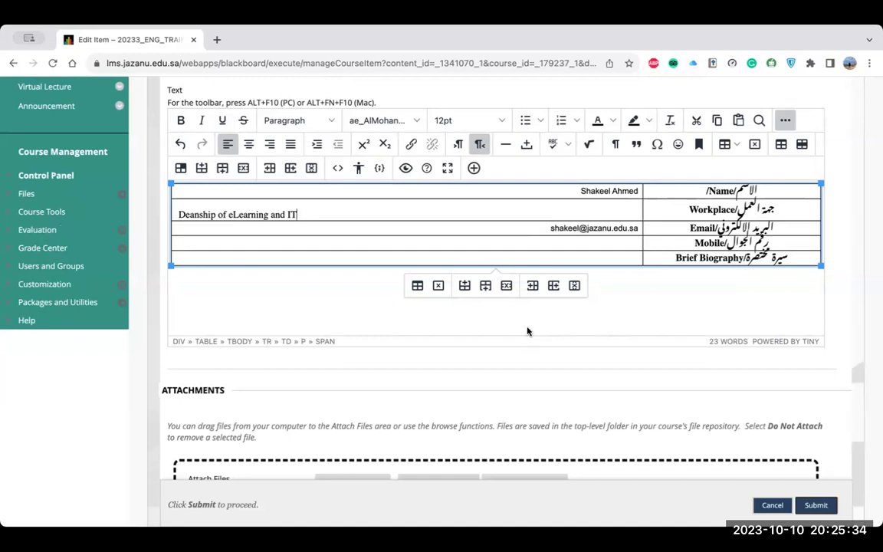
{"action": "scroll", "coordinate": [528, 331], "scroll_direction": "down", "scroll_amount": 3}
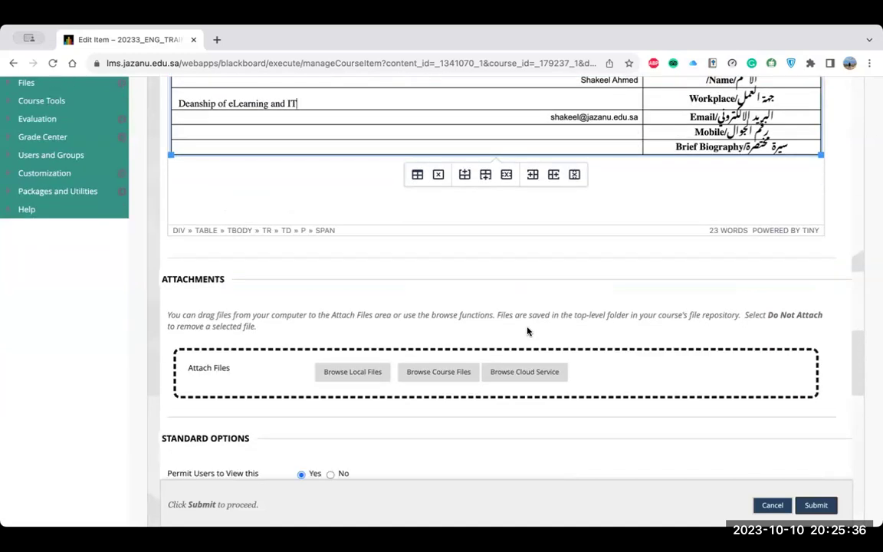
{"action": "scroll", "coordinate": [527, 331], "scroll_direction": "down", "scroll_amount": 3}
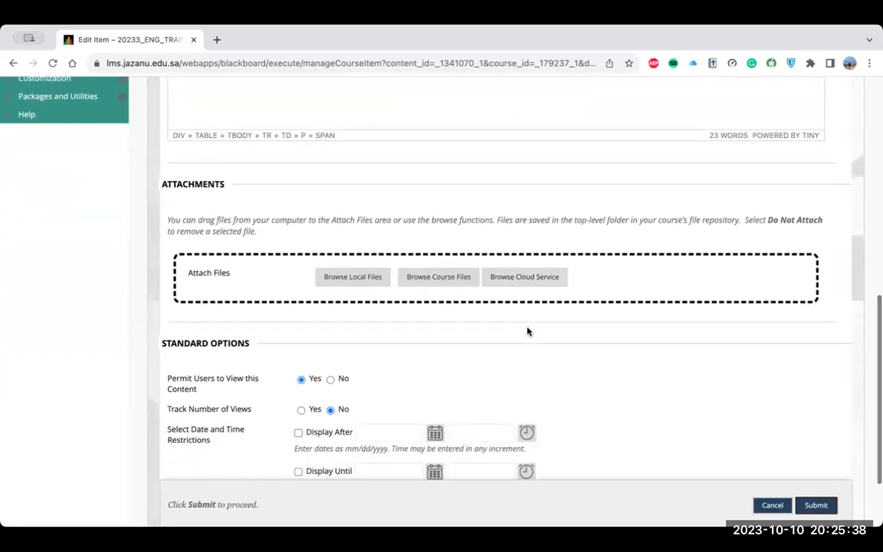
{"action": "scroll", "coordinate": [527, 331], "scroll_direction": "down", "scroll_amount": 2}
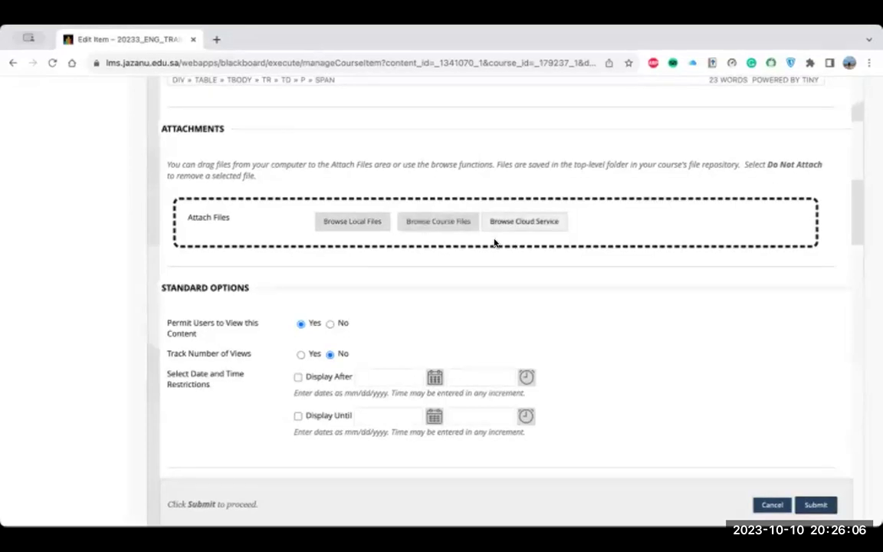
{"action": "scroll", "coordinate": [494, 243], "scroll_direction": "down", "scroll_amount": 2}
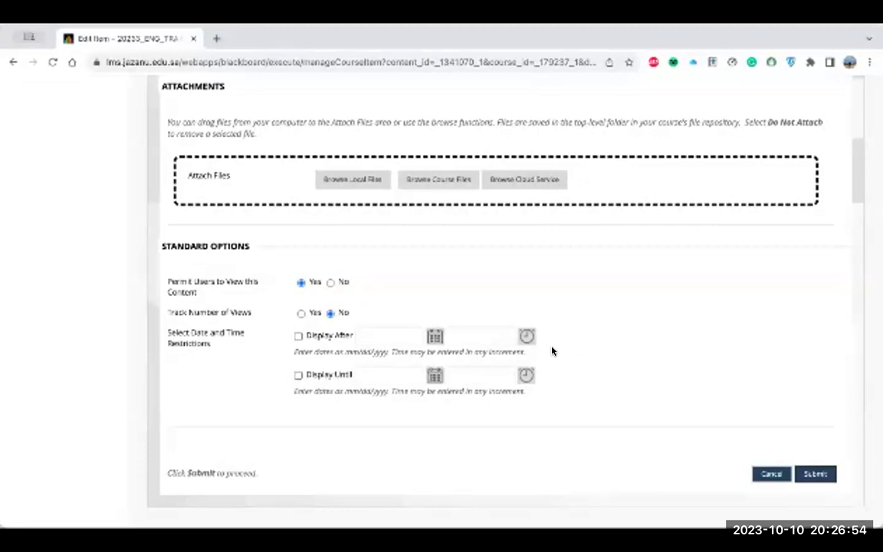
{"action": "left_click", "coordinate": [812, 476]}
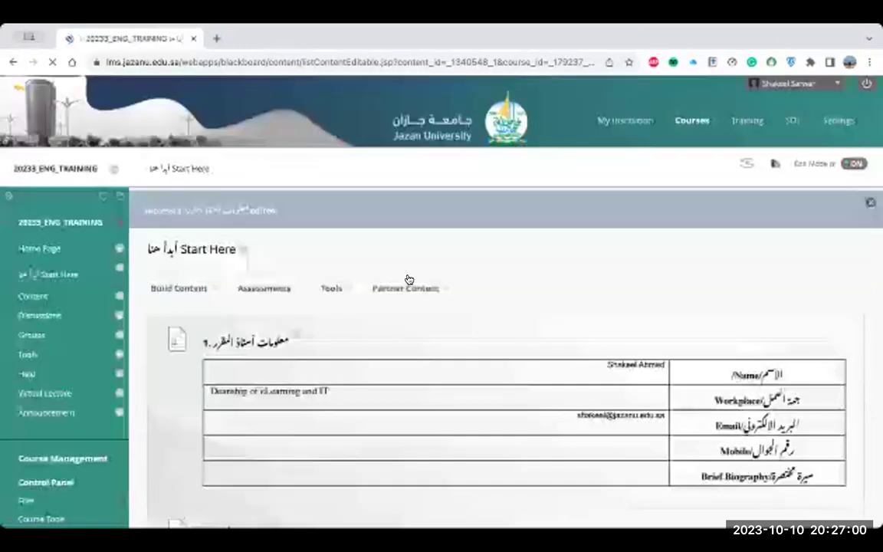
- Check the submitted course instructor information table on the Start Here page
{"action": "left_click", "coordinate": [408, 285]}
{"action": "scroll", "coordinate": [634, 261], "scroll_direction": "down", "scroll_amount": 1}
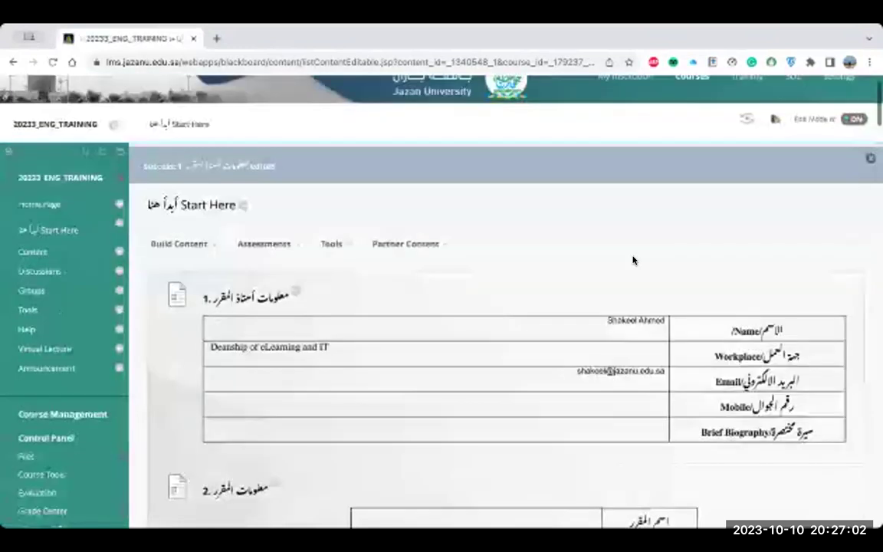
{"action": "scroll", "coordinate": [633, 260], "scroll_direction": "down", "scroll_amount": 1}
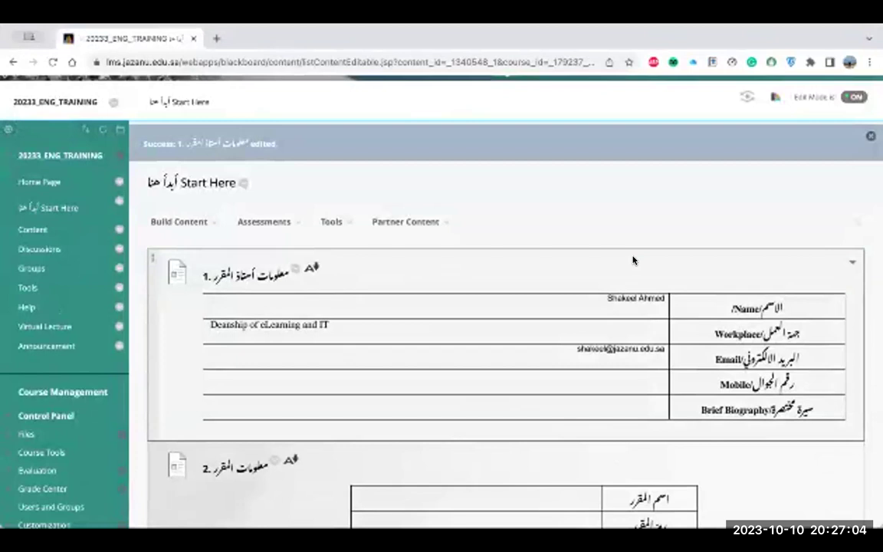
{"action": "scroll", "coordinate": [633, 260], "scroll_direction": "down", "scroll_amount": 1}
{"action": "scroll", "coordinate": [633, 261], "scroll_direction": "down", "scroll_amount": 3}
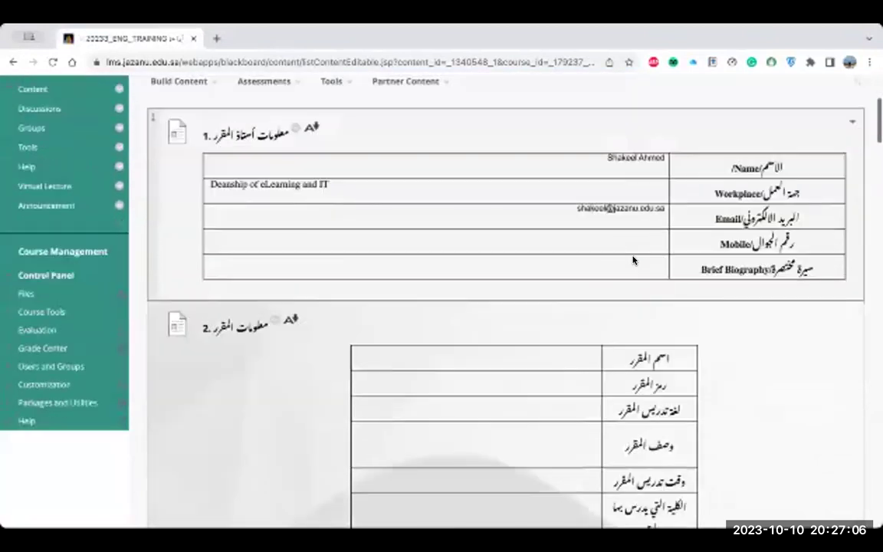
{"action": "scroll", "coordinate": [636, 252], "scroll_direction": "up", "scroll_amount": 4}
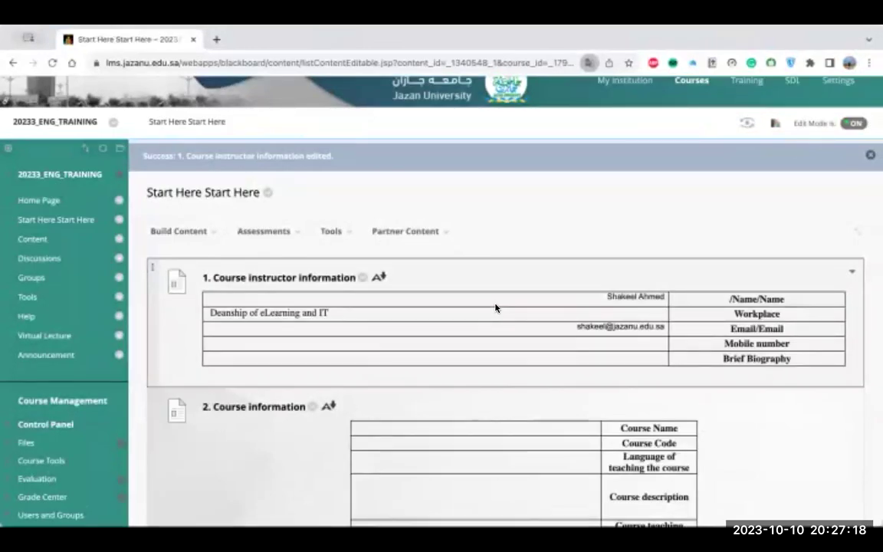
- Examine the Course information, Course teaching style and General objectives sections of the Start Here page
{"action": "scroll", "coordinate": [495, 308], "scroll_direction": "down", "scroll_amount": 3}
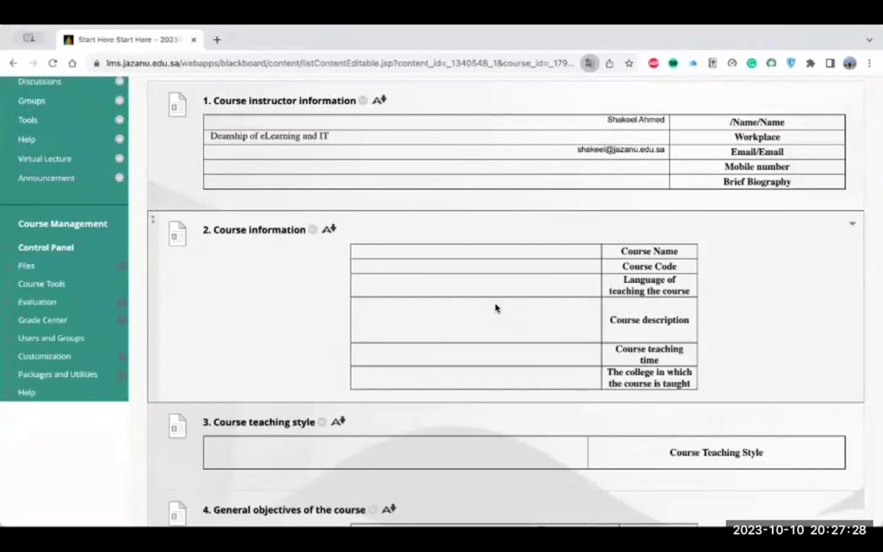
{"action": "scroll", "coordinate": [495, 308], "scroll_direction": "down", "scroll_amount": 1}
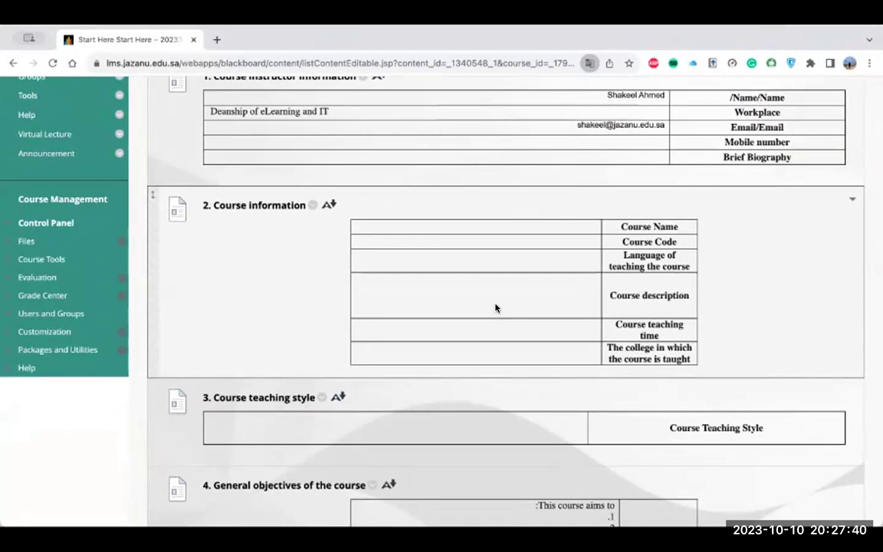
{"action": "scroll", "coordinate": [496, 308], "scroll_direction": "down", "scroll_amount": 1}
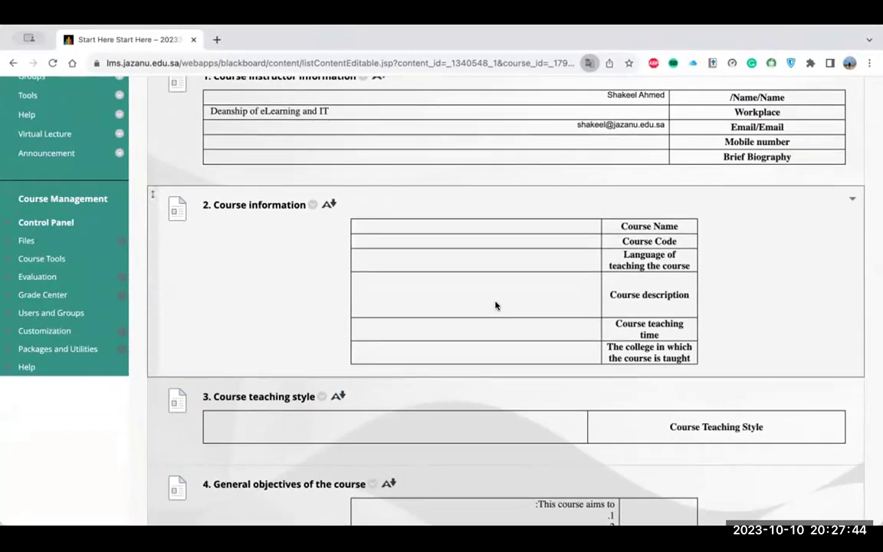
{"action": "scroll", "coordinate": [496, 307], "scroll_direction": "up", "scroll_amount": 1}
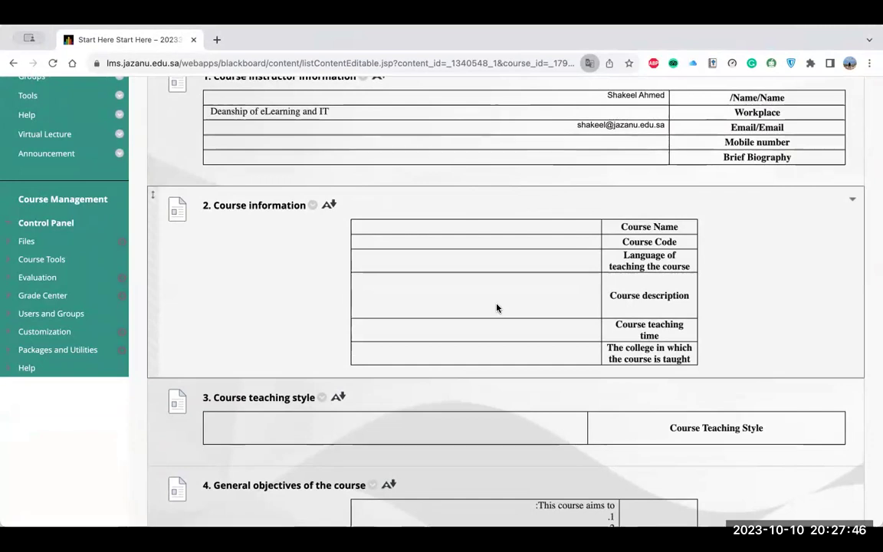
{"action": "scroll", "coordinate": [496, 308], "scroll_direction": "down", "scroll_amount": 1}
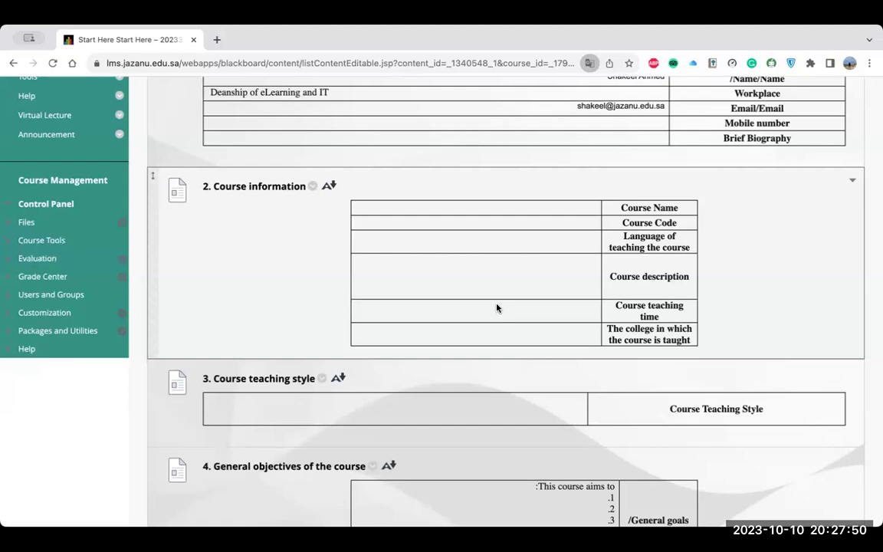
{"action": "scroll", "coordinate": [497, 308], "scroll_direction": "down", "scroll_amount": 2}
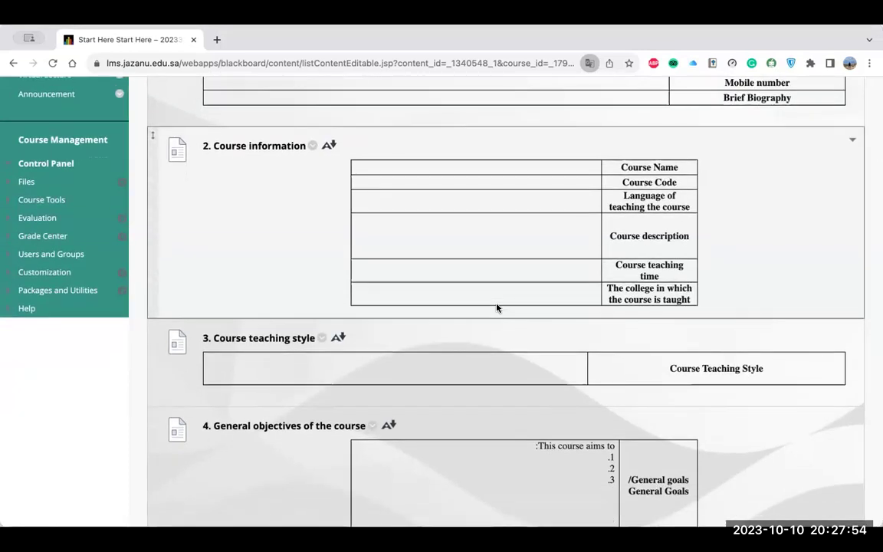
{"action": "scroll", "coordinate": [496, 308], "scroll_direction": "down", "scroll_amount": 4}
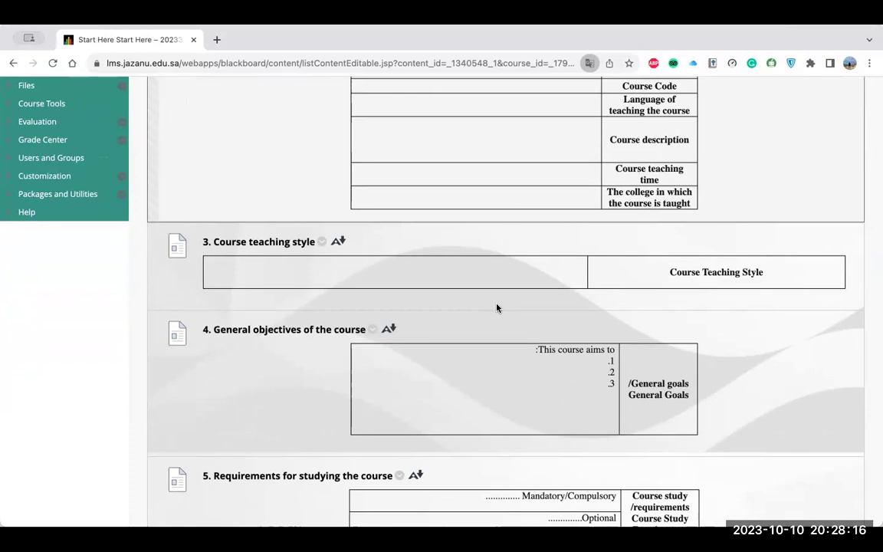
{"action": "scroll", "coordinate": [497, 307], "scroll_direction": "down", "scroll_amount": 1}
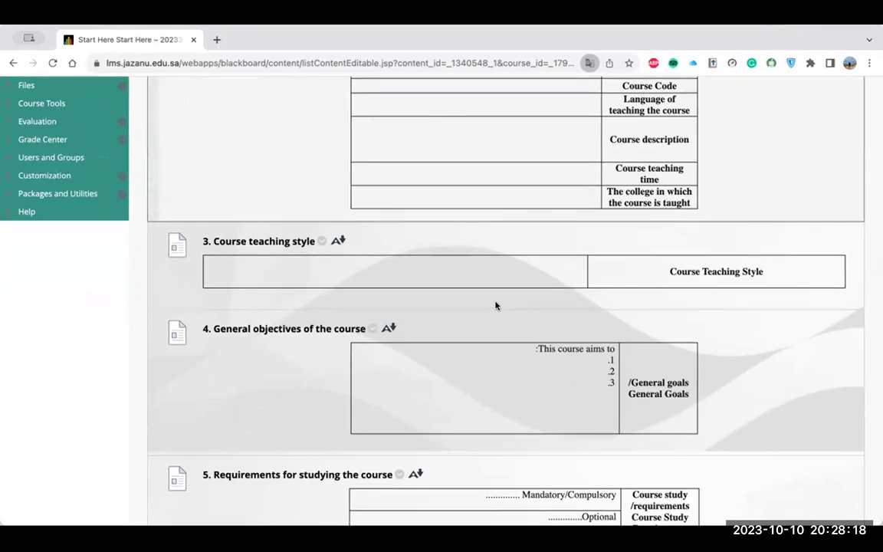
- Examine the Requirements for studying the course, Educational materials and Technical requirements sections of the Start Here page
{"action": "scroll", "coordinate": [495, 307], "scroll_direction": "up", "scroll_amount": 1}
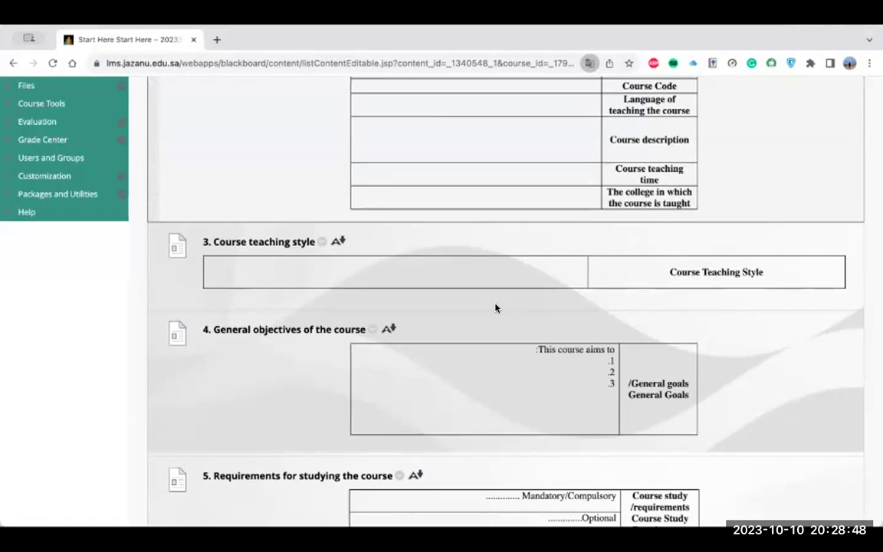
{"action": "scroll", "coordinate": [496, 308], "scroll_direction": "down", "scroll_amount": 3}
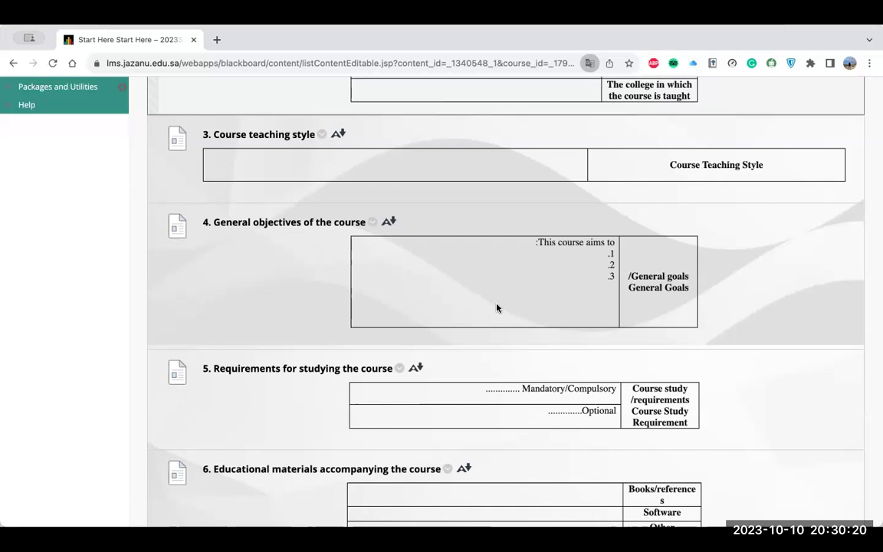
{"action": "mouse_move", "coordinate": [497, 307]}
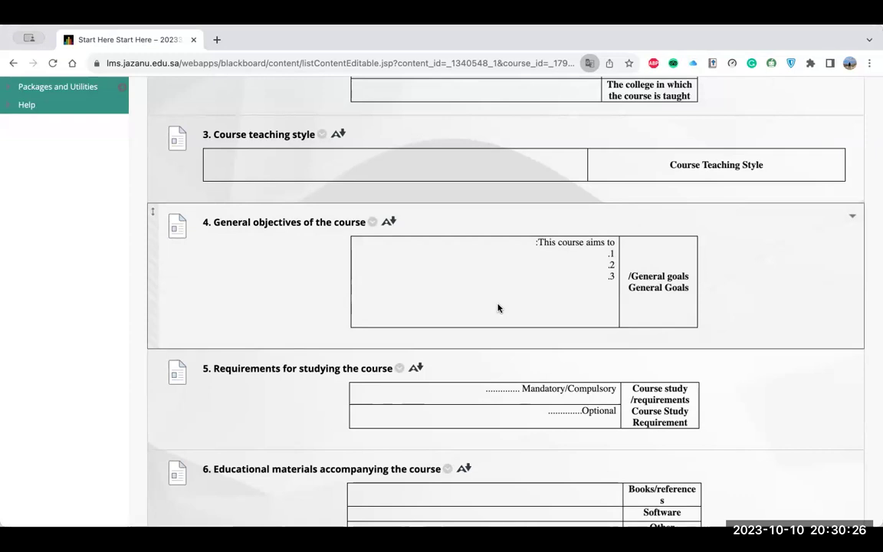
{"action": "scroll", "coordinate": [497, 307], "scroll_direction": "down", "scroll_amount": 5}
{"action": "scroll", "coordinate": [497, 307], "scroll_direction": "down", "scroll_amount": 3}
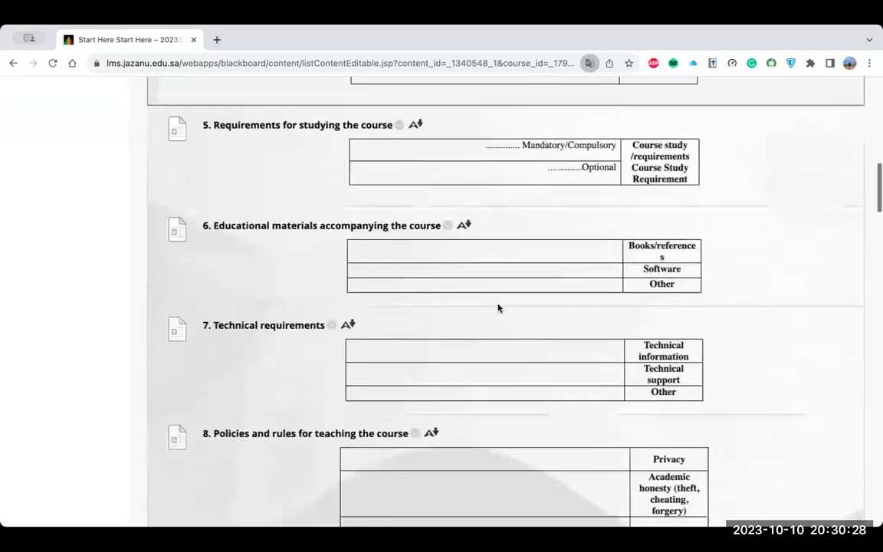
{"action": "scroll", "coordinate": [498, 307], "scroll_direction": "up", "scroll_amount": 1}
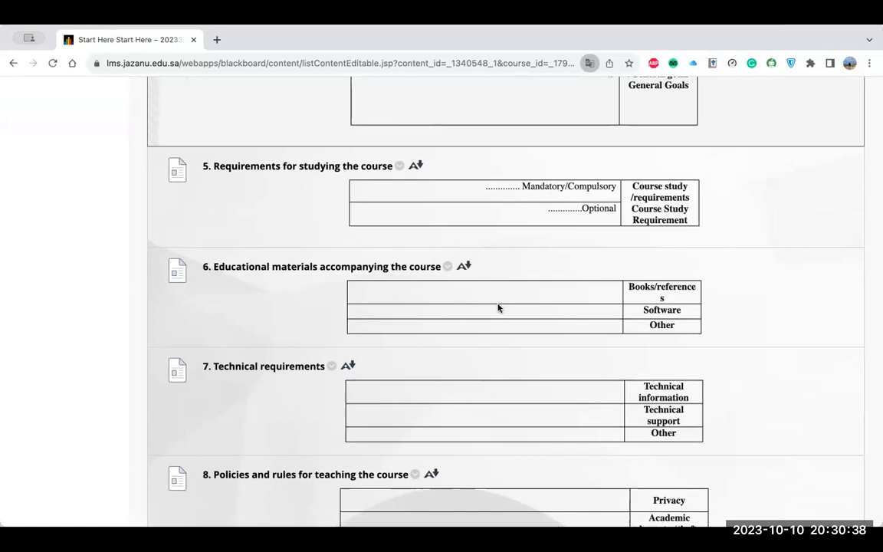
{"action": "scroll", "coordinate": [498, 308], "scroll_direction": "down", "scroll_amount": 1}
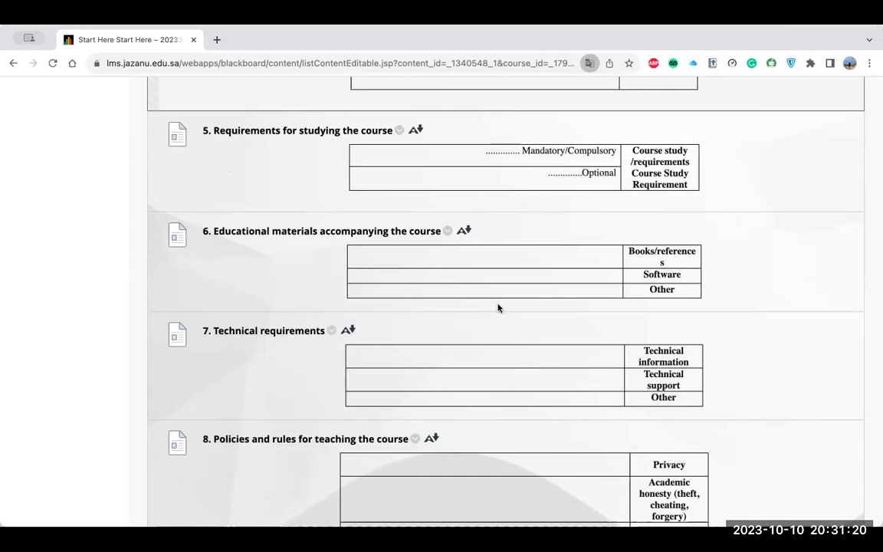
{"action": "scroll", "coordinate": [498, 308], "scroll_direction": "down", "scroll_amount": 1}
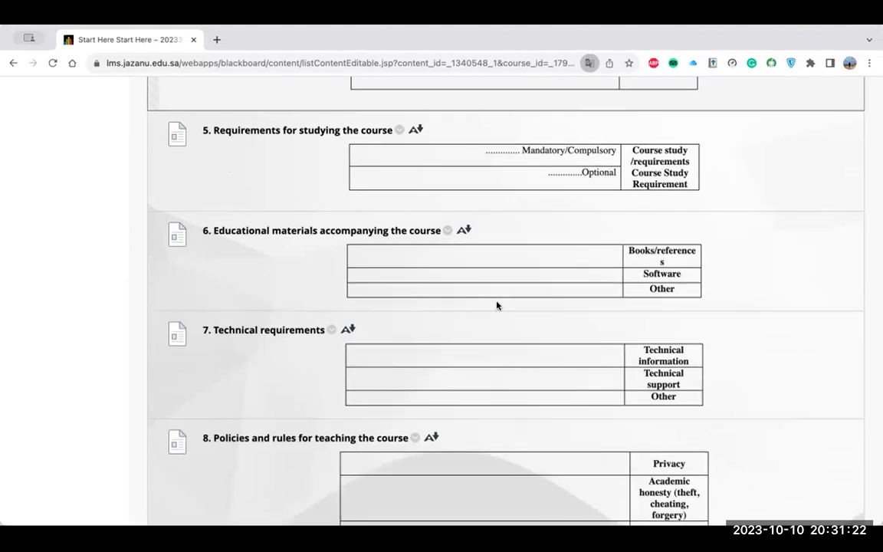
{"action": "scroll", "coordinate": [497, 307], "scroll_direction": "up", "scroll_amount": 1}
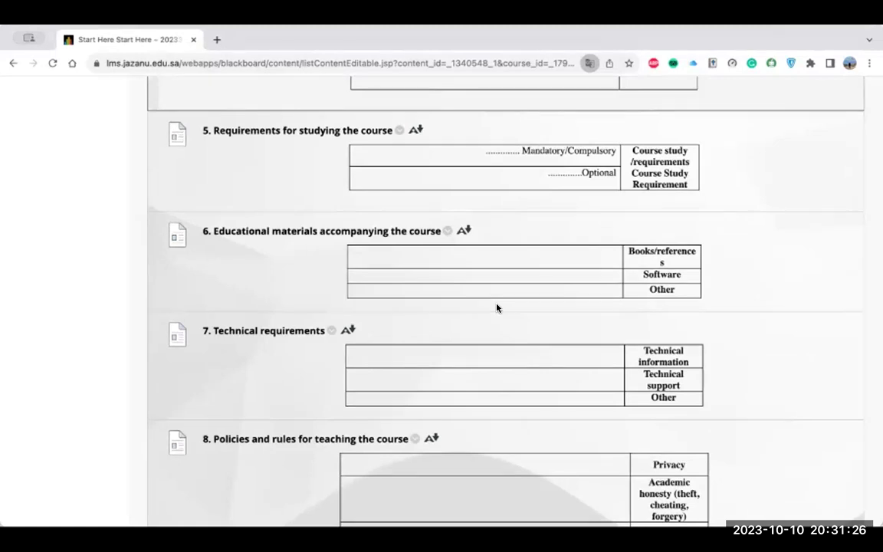
{"action": "scroll", "coordinate": [496, 307], "scroll_direction": "down", "scroll_amount": 1}
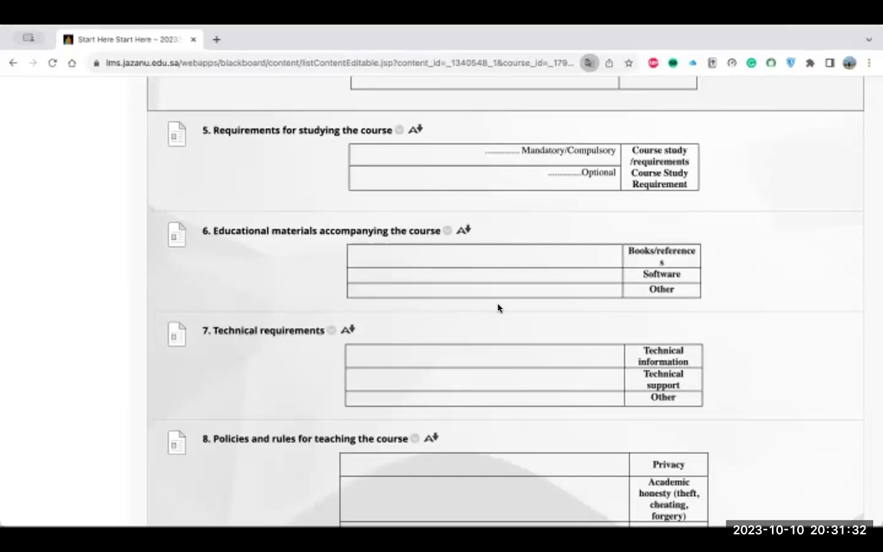
{"action": "scroll", "coordinate": [498, 307], "scroll_direction": "down", "scroll_amount": 1}
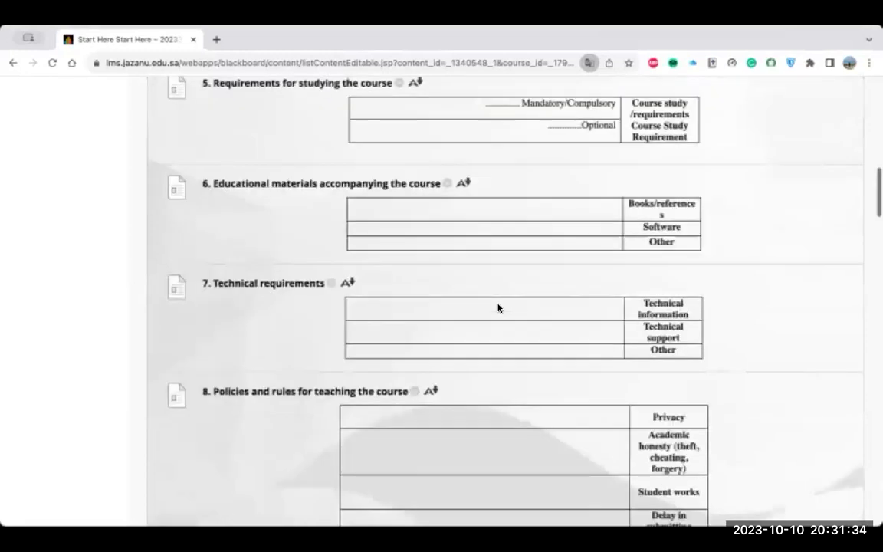
{"action": "scroll", "coordinate": [498, 308], "scroll_direction": "down", "scroll_amount": 1}
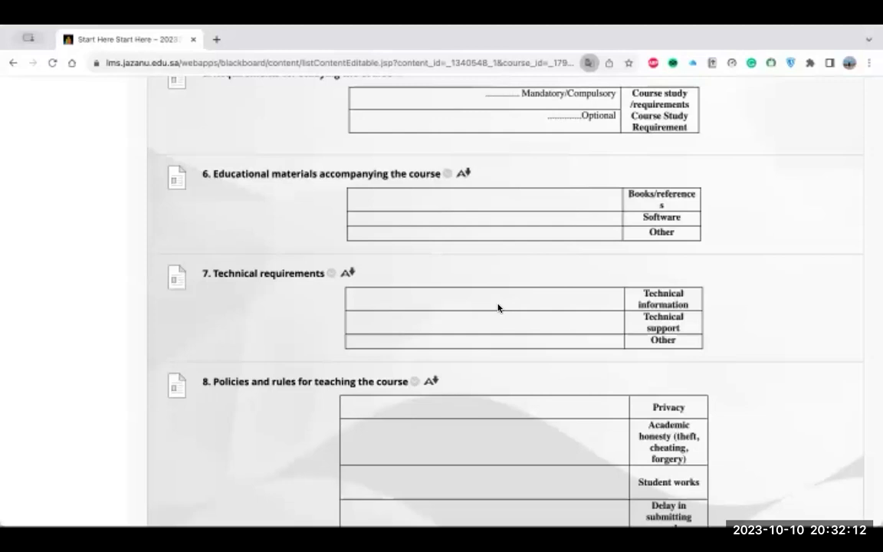
- Review the Policies and rules for teaching the course and the Policy for using communication tools sections
{"action": "scroll", "coordinate": [497, 308], "scroll_direction": "down", "scroll_amount": 1}
{"action": "scroll", "coordinate": [498, 309], "scroll_direction": "down", "scroll_amount": 3}
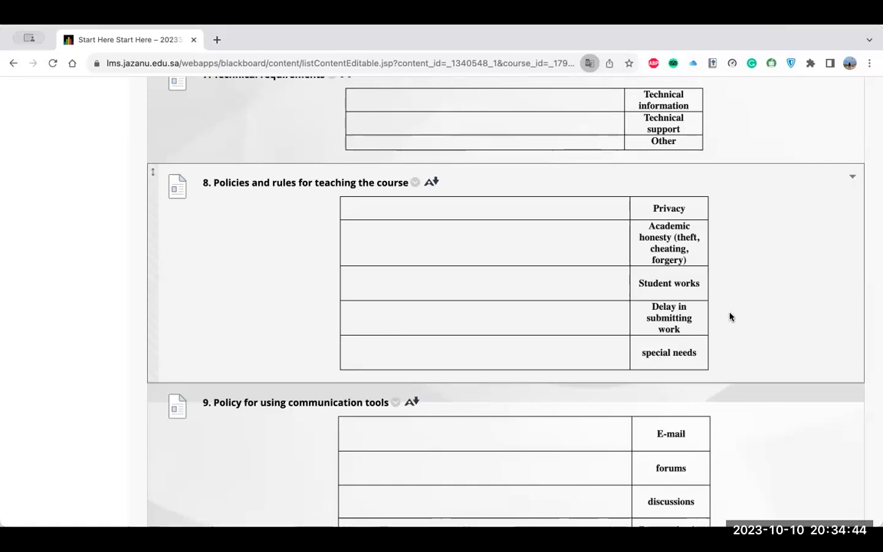
{"action": "scroll", "coordinate": [730, 317], "scroll_direction": "down", "scroll_amount": 3}
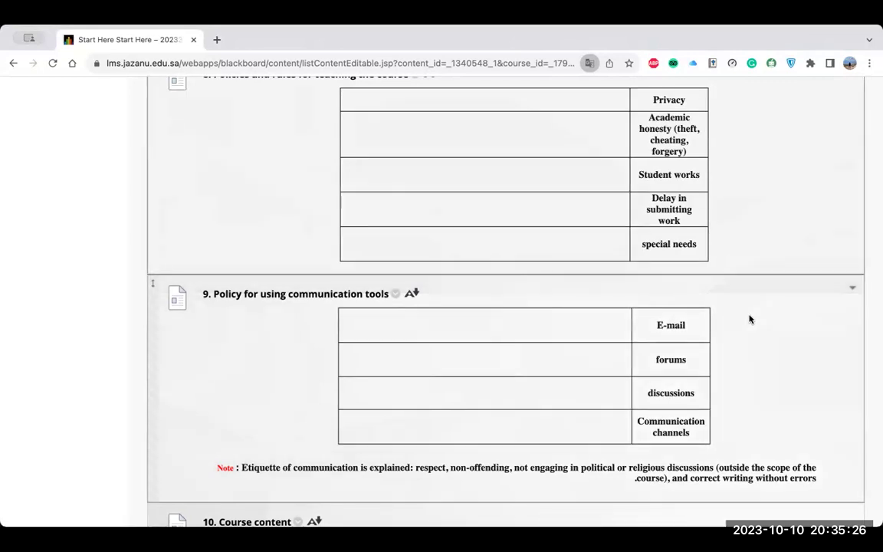
{"action": "scroll", "coordinate": [750, 319], "scroll_direction": "down", "scroll_amount": 3}
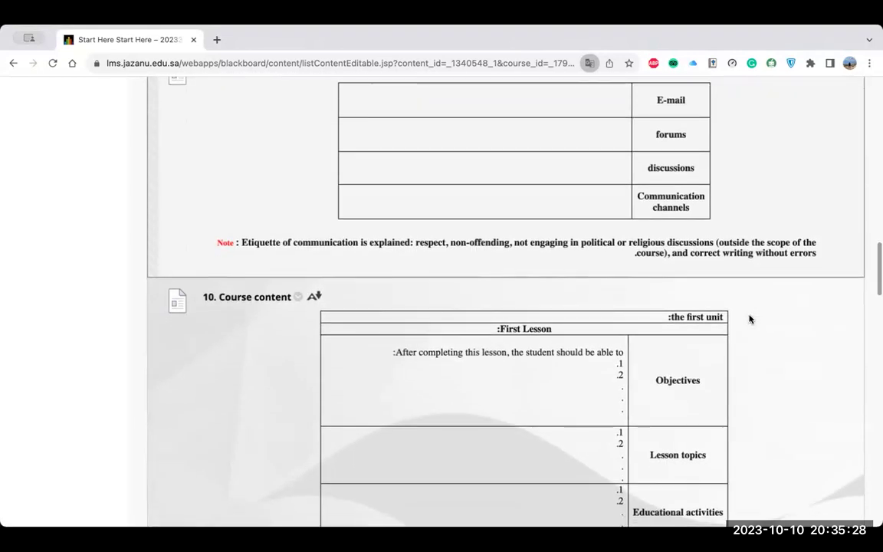
- Read through the Course content section's first and second lesson tables, including objectives, topics, activities and duties
{"action": "scroll", "coordinate": [750, 319], "scroll_direction": "down", "scroll_amount": 1}
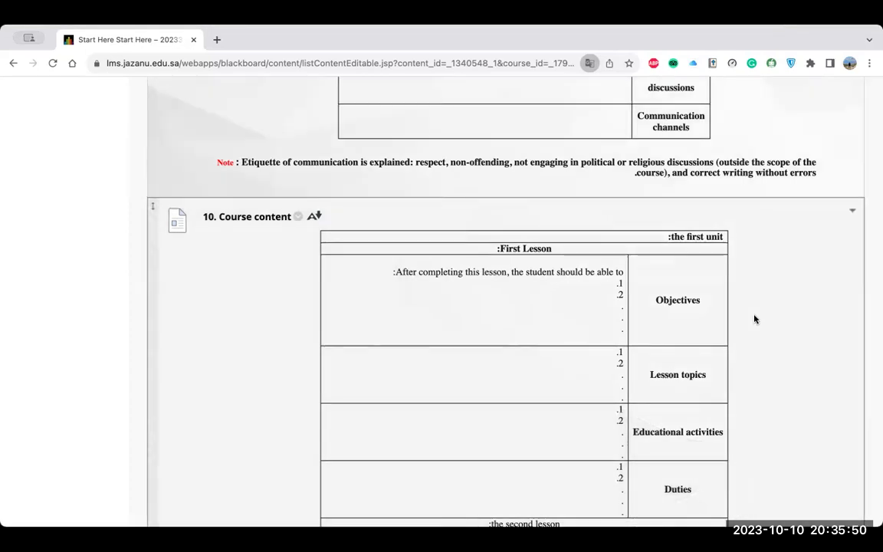
{"action": "scroll", "coordinate": [755, 319], "scroll_direction": "down", "scroll_amount": 1}
{"action": "scroll", "coordinate": [755, 319], "scroll_direction": "down", "scroll_amount": 3}
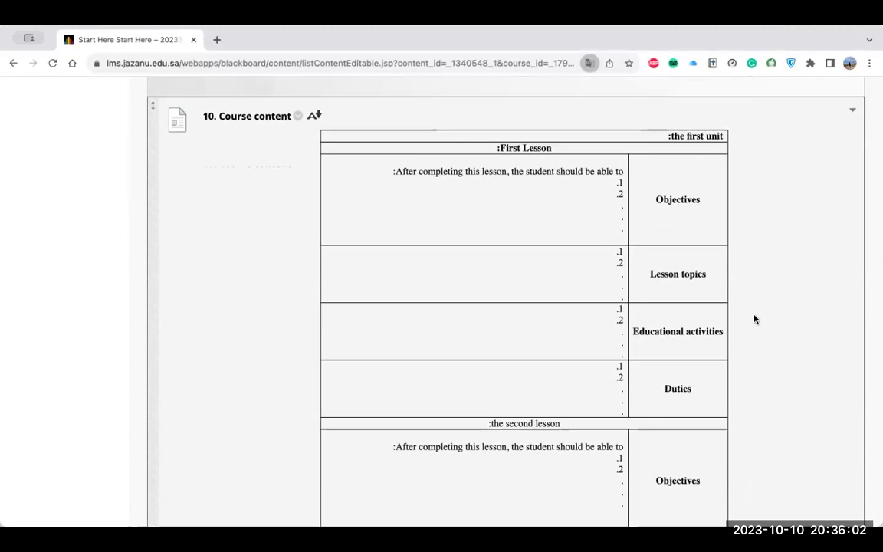
{"action": "scroll", "coordinate": [754, 319], "scroll_direction": "down", "scroll_amount": 3}
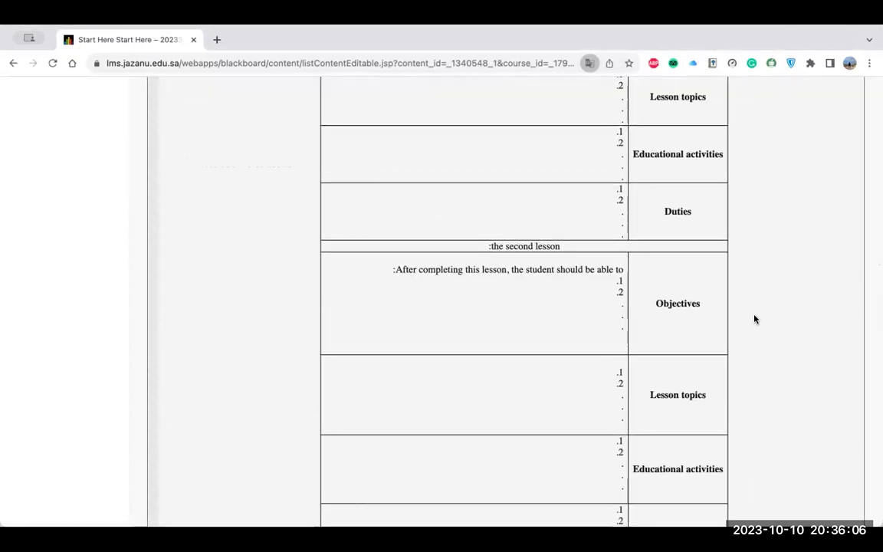
{"action": "scroll", "coordinate": [755, 319], "scroll_direction": "down", "scroll_amount": 1}
{"action": "scroll", "coordinate": [754, 319], "scroll_direction": "down", "scroll_amount": 5}
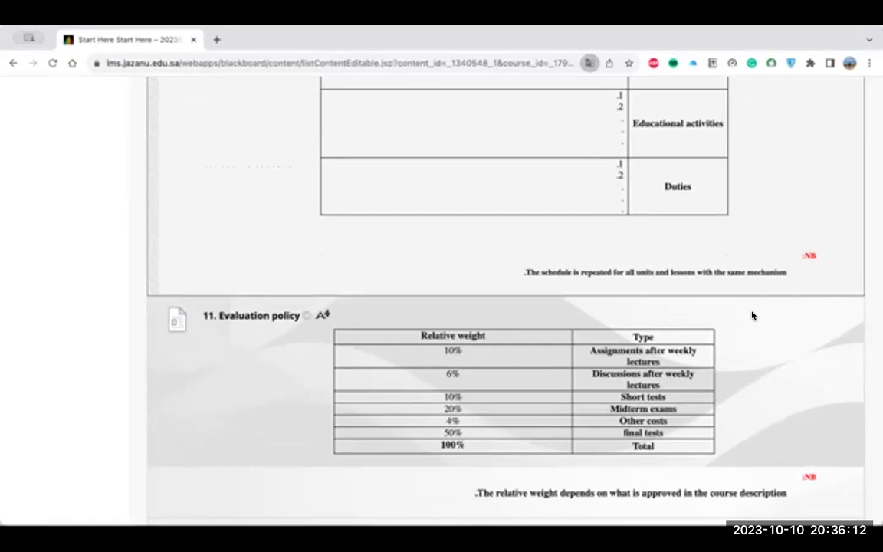
- Check the relative weights in the Evaluation policy table and the weekly rows of the Course schedule
{"action": "scroll", "coordinate": [751, 316], "scroll_direction": "down", "scroll_amount": 1}
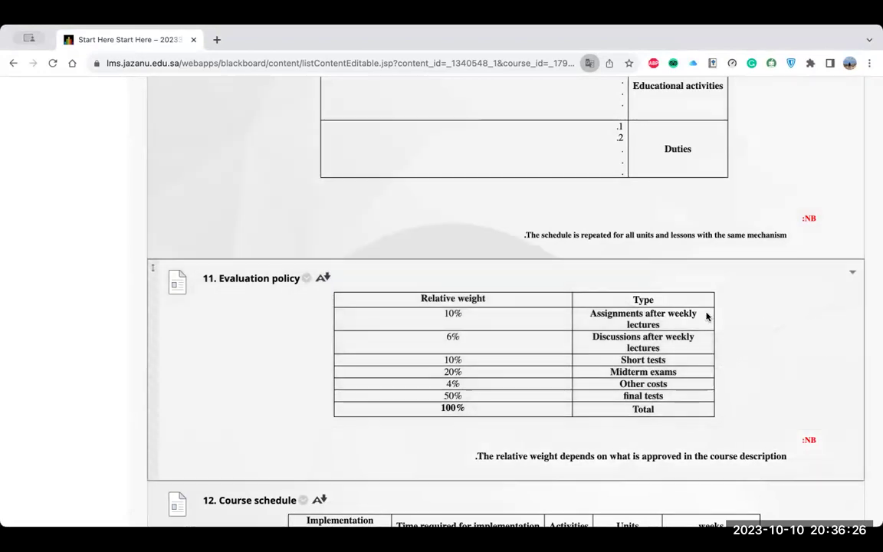
{"action": "scroll", "coordinate": [706, 315], "scroll_direction": "down", "scroll_amount": 1}
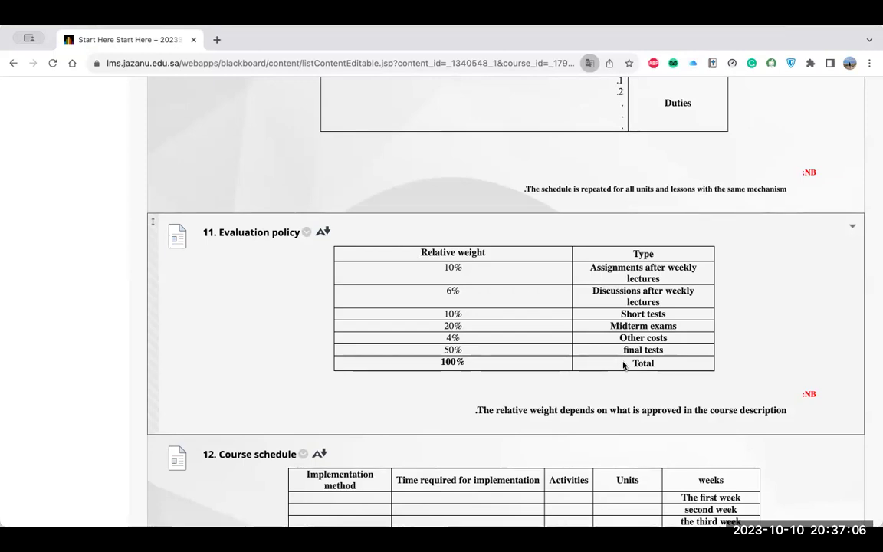
{"action": "scroll", "coordinate": [624, 365], "scroll_direction": "down", "scroll_amount": 3}
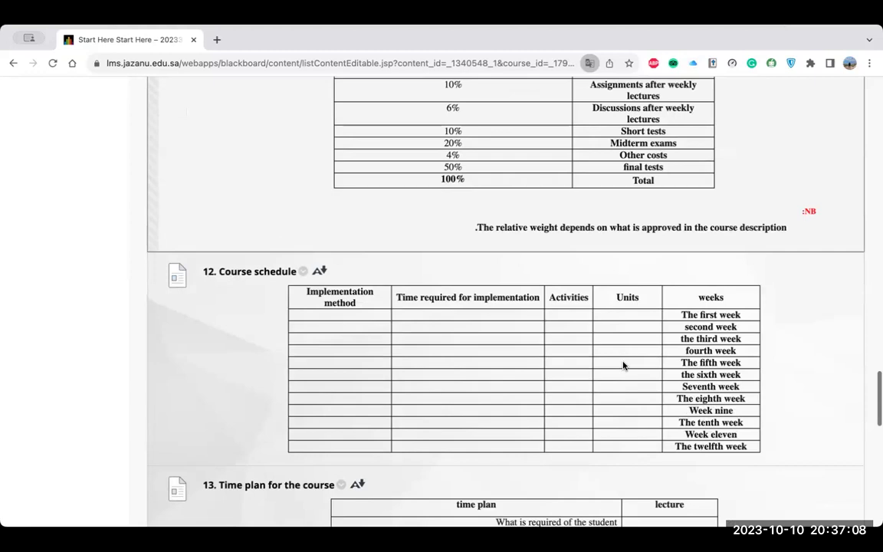
{"action": "scroll", "coordinate": [623, 367], "scroll_direction": "down", "scroll_amount": 1}
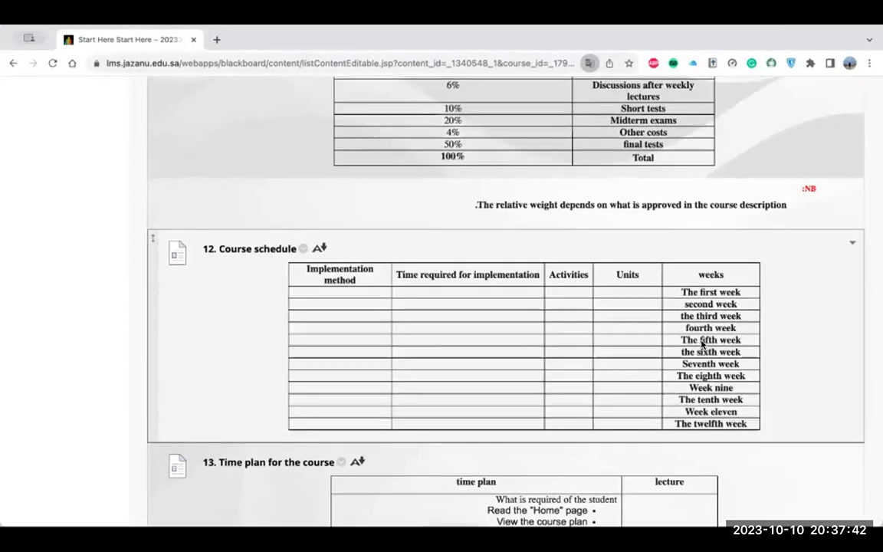
{"action": "scroll", "coordinate": [703, 345], "scroll_direction": "down", "scroll_amount": 2}
{"action": "scroll", "coordinate": [702, 344], "scroll_direction": "down", "scroll_amount": 2}
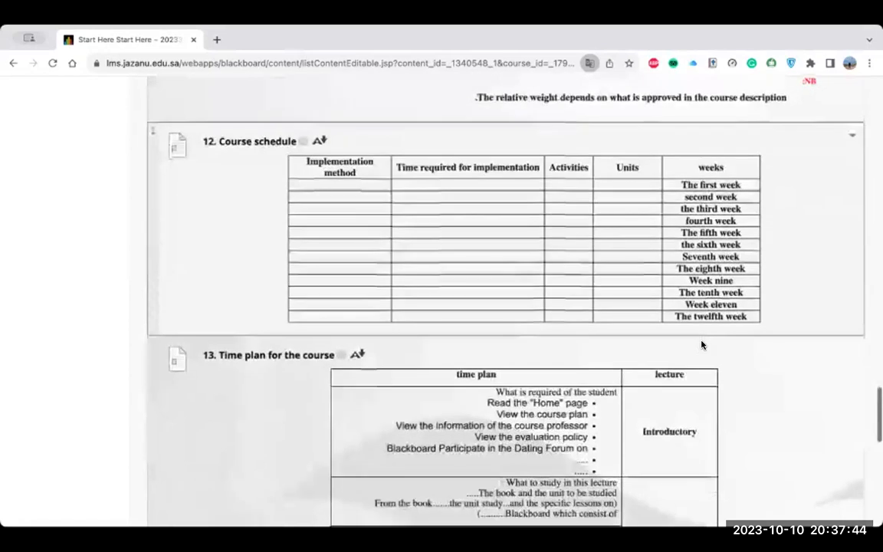
- Examine the Time plan for the course section, from the Introductory lecture to the closing note
{"action": "scroll", "coordinate": [702, 344], "scroll_direction": "down", "scroll_amount": 1}
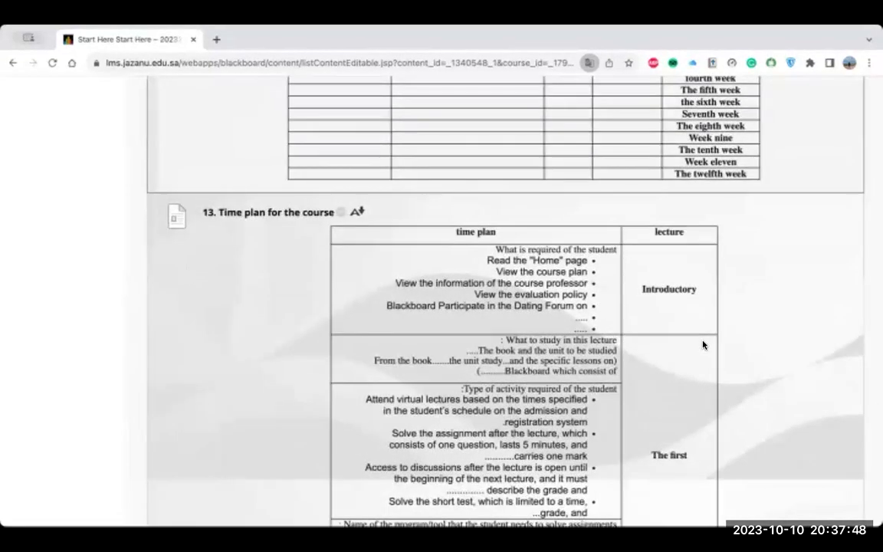
{"action": "scroll", "coordinate": [702, 345], "scroll_direction": "down", "scroll_amount": 1}
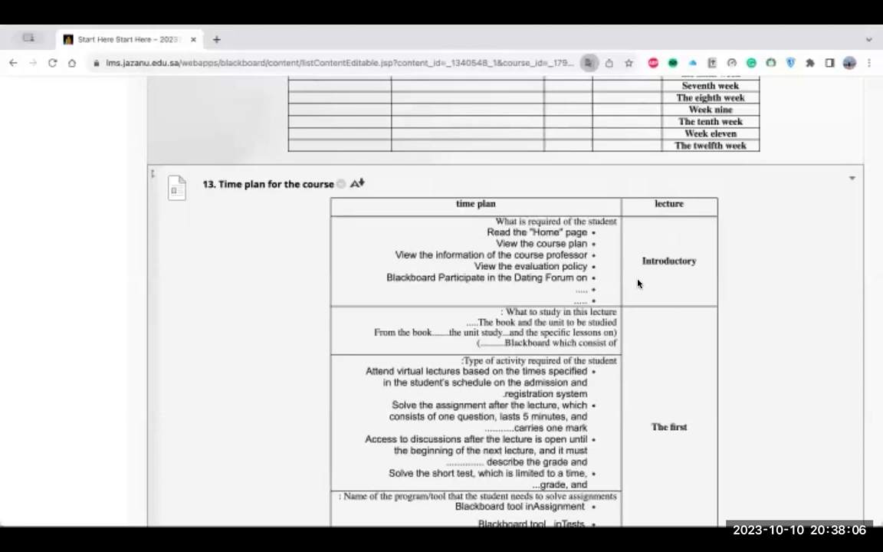
{"action": "scroll", "coordinate": [638, 284], "scroll_direction": "down", "scroll_amount": 2}
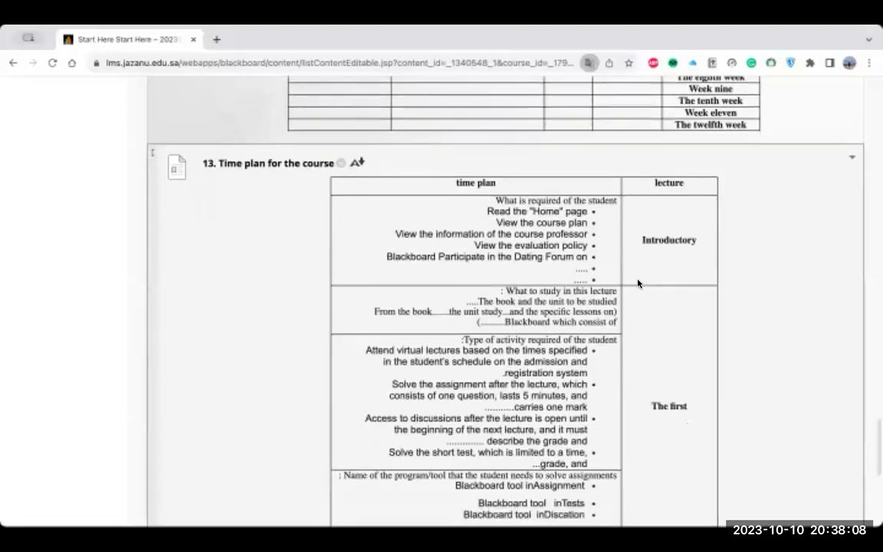
{"action": "scroll", "coordinate": [638, 283], "scroll_direction": "down", "scroll_amount": 1}
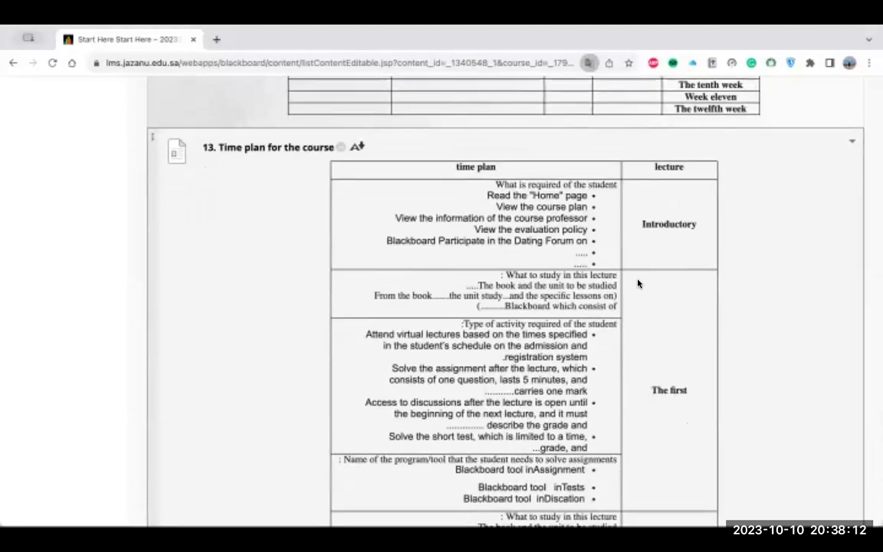
{"action": "scroll", "coordinate": [637, 284], "scroll_direction": "down", "scroll_amount": 3}
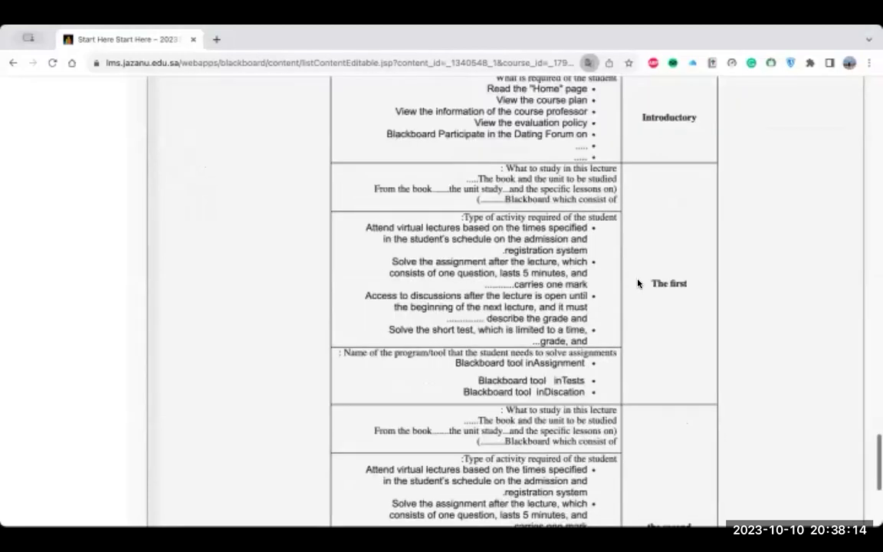
{"action": "scroll", "coordinate": [638, 284], "scroll_direction": "down", "scroll_amount": 5}
{"action": "scroll", "coordinate": [638, 283], "scroll_direction": "up", "scroll_amount": 6}
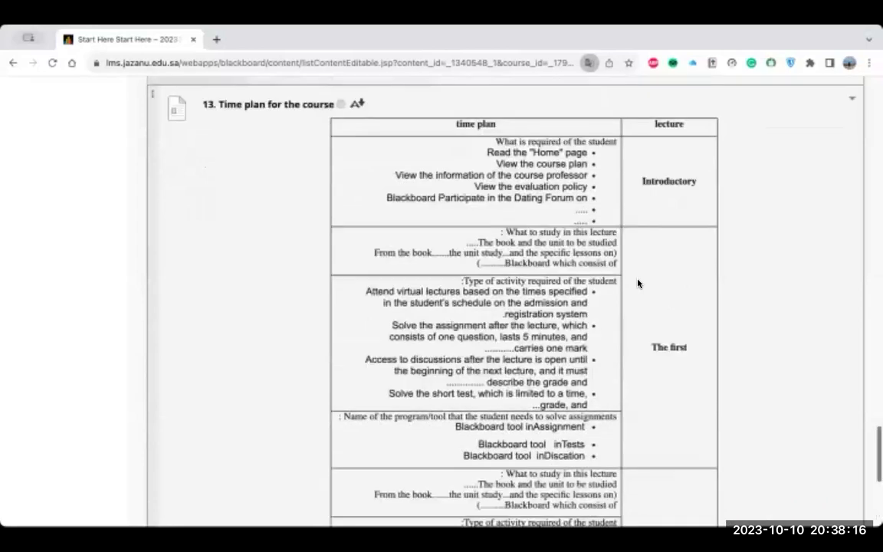
{"action": "scroll", "coordinate": [638, 284], "scroll_direction": "up", "scroll_amount": 1}
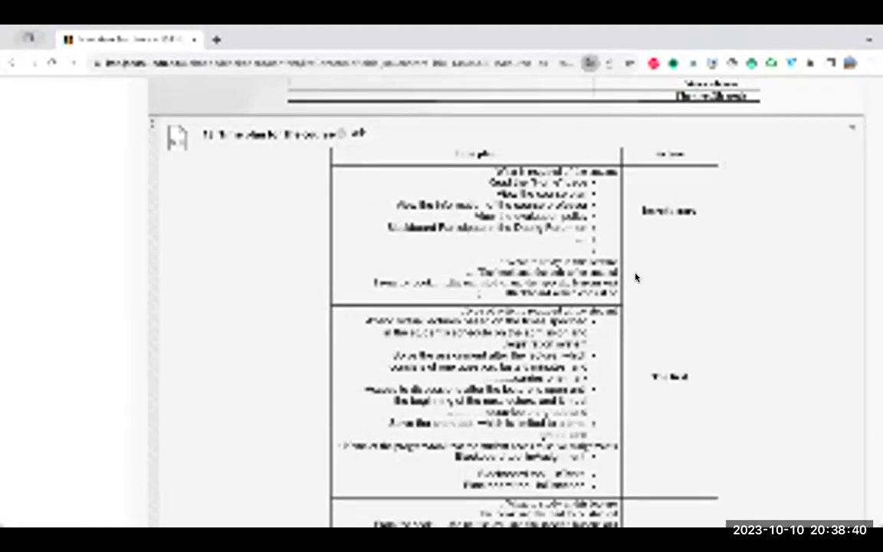
{"action": "scroll", "coordinate": [616, 313], "scroll_direction": "down", "scroll_amount": 1}
{"action": "scroll", "coordinate": [616, 313], "scroll_direction": "down", "scroll_amount": 4}
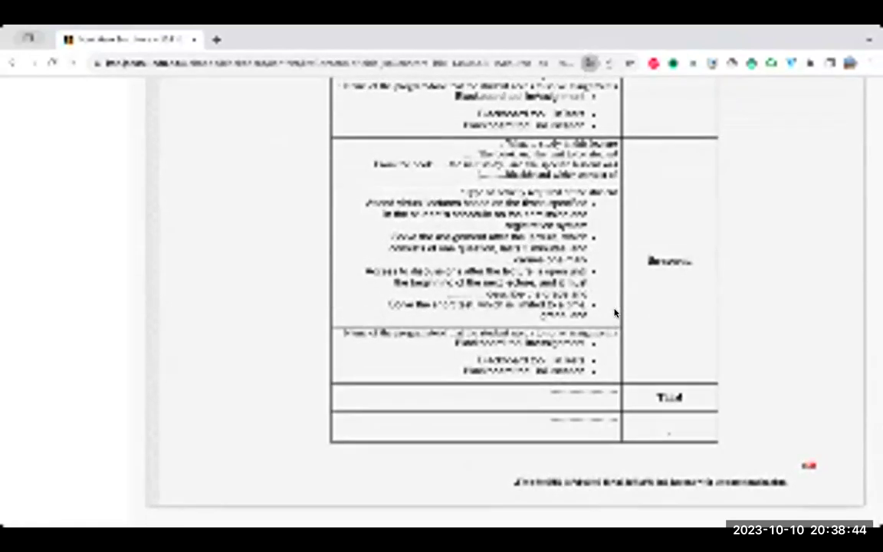
{"action": "scroll", "coordinate": [615, 313], "scroll_direction": "down", "scroll_amount": 5}
- Return to the beginning of the Start Here page and check the editing options of the Course information item
{"action": "scroll", "coordinate": [616, 313], "scroll_direction": "up", "scroll_amount": 20}
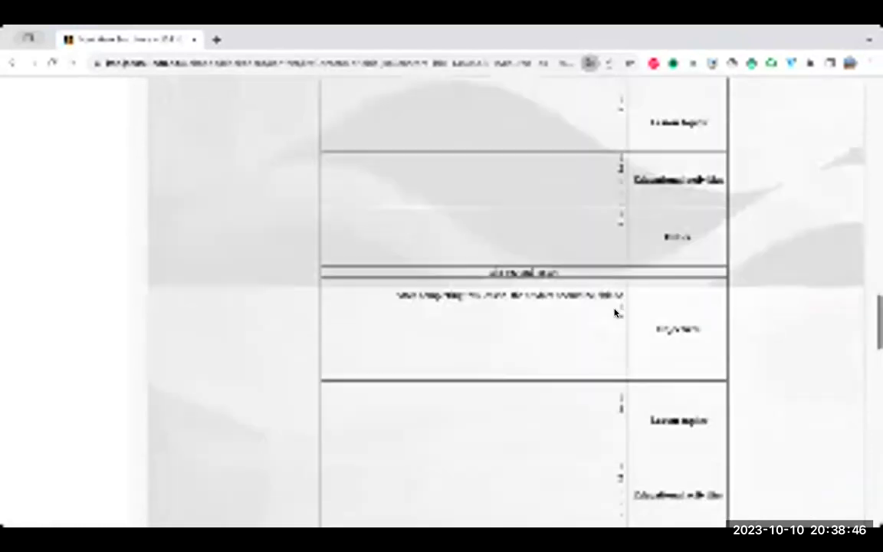
{"action": "scroll", "coordinate": [616, 313], "scroll_direction": "up", "scroll_amount": 3}
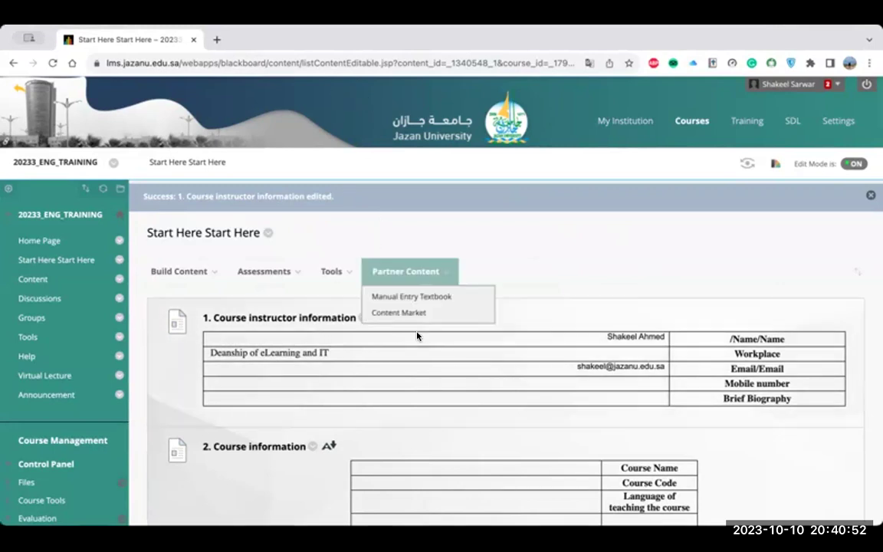
{"action": "scroll", "coordinate": [332, 330], "scroll_direction": "down", "scroll_amount": 3}
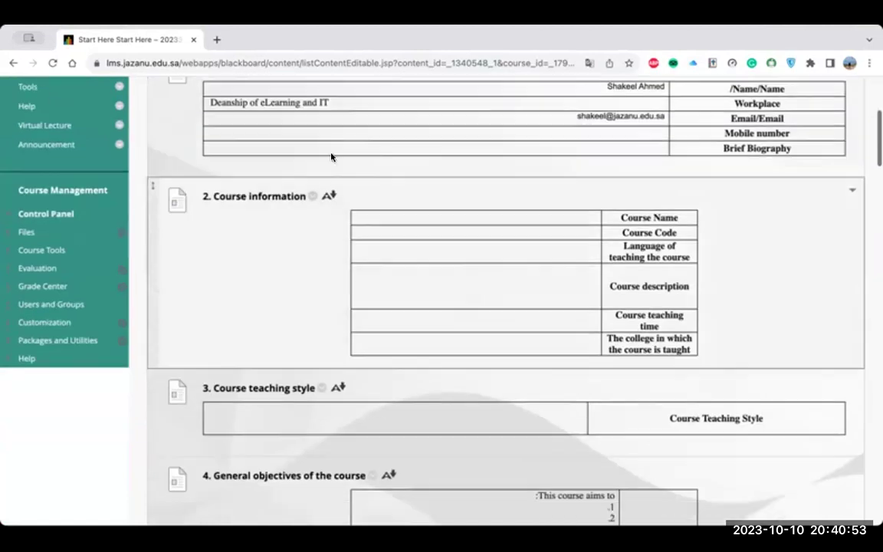
{"action": "left_click", "coordinate": [311, 196]}
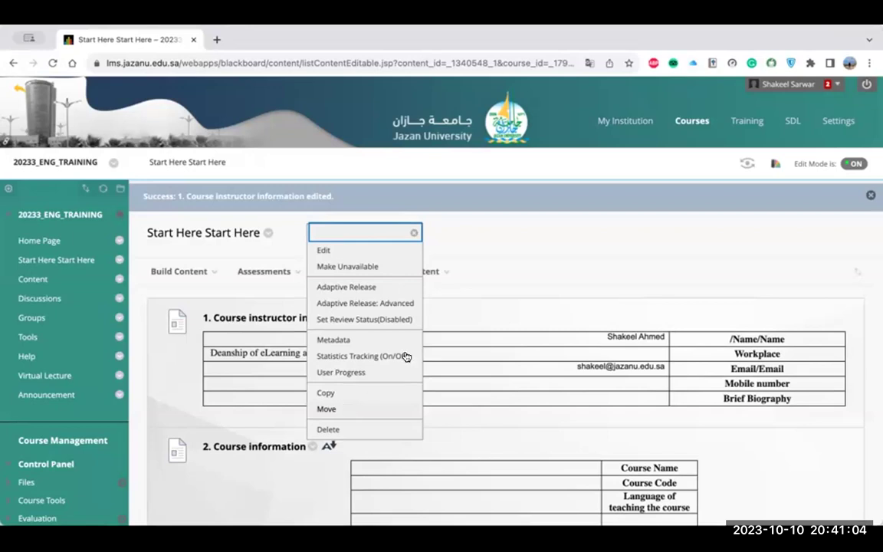
{"action": "left_click", "coordinate": [465, 233]}
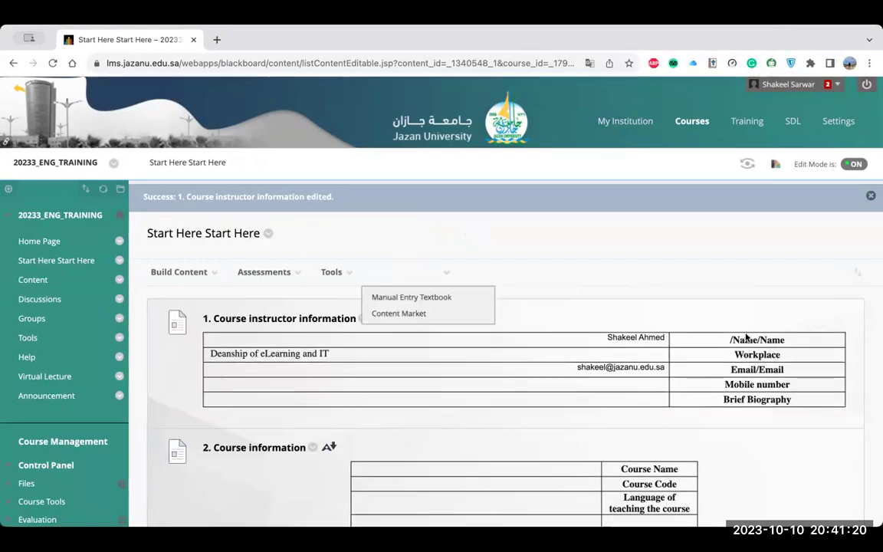
- Check the options available for the Start Here page itself, including editing, deleting and showing icons or text only
{"action": "scroll", "coordinate": [748, 338], "scroll_direction": "down", "scroll_amount": 1}
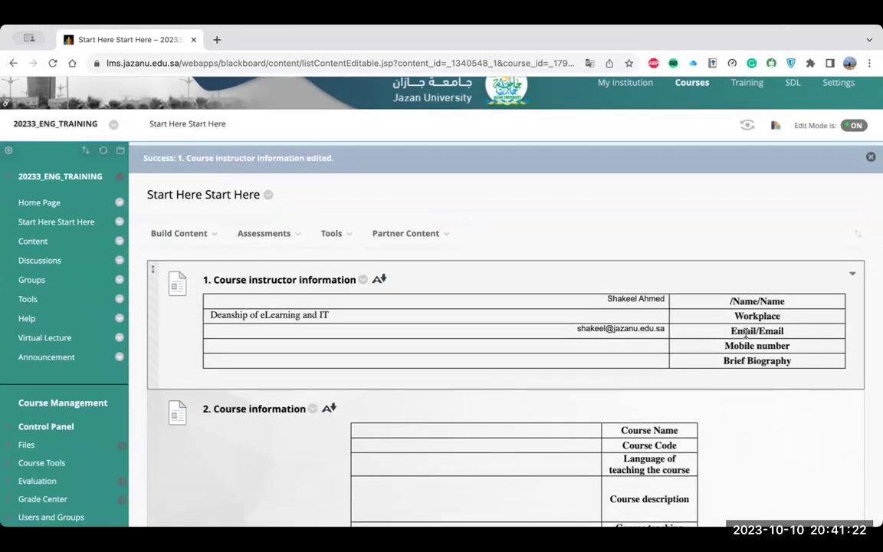
{"action": "left_click", "coordinate": [267, 196]}
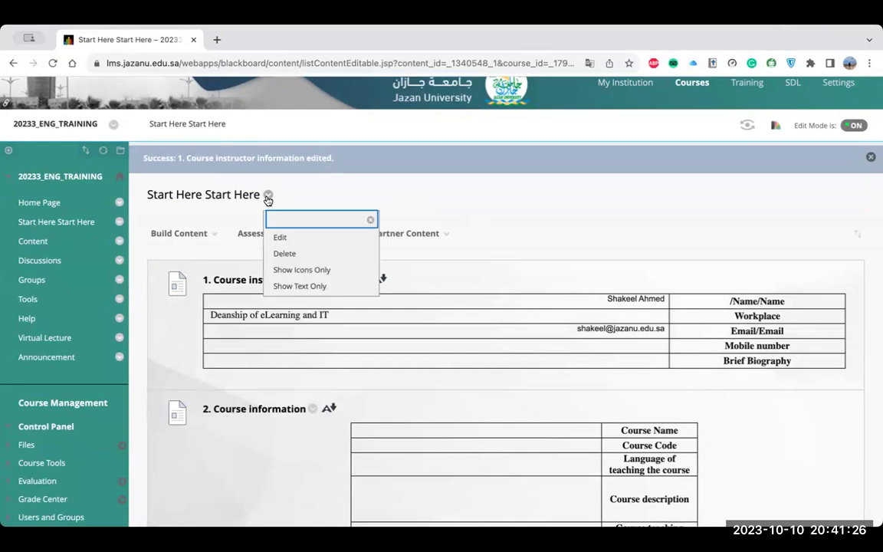
{"action": "left_click", "coordinate": [345, 183]}
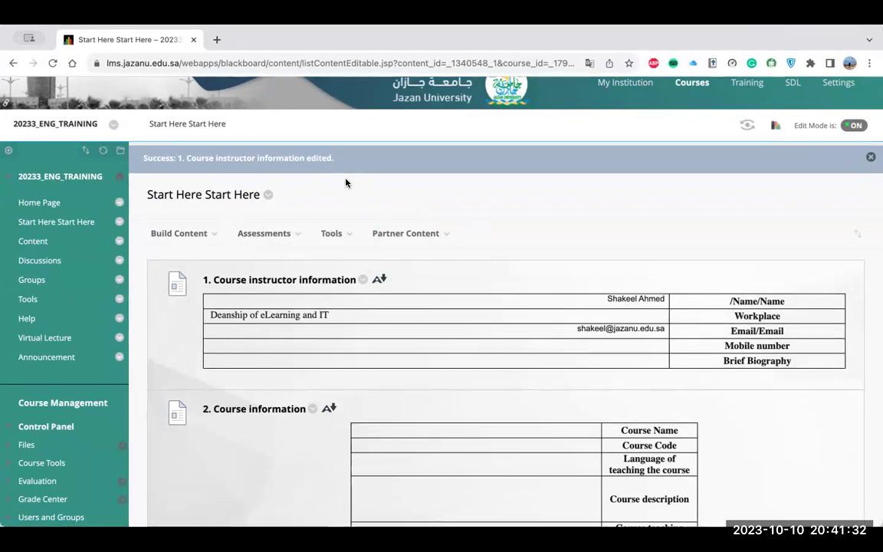
{"action": "scroll", "coordinate": [346, 183], "scroll_direction": "down", "scroll_amount": 2}
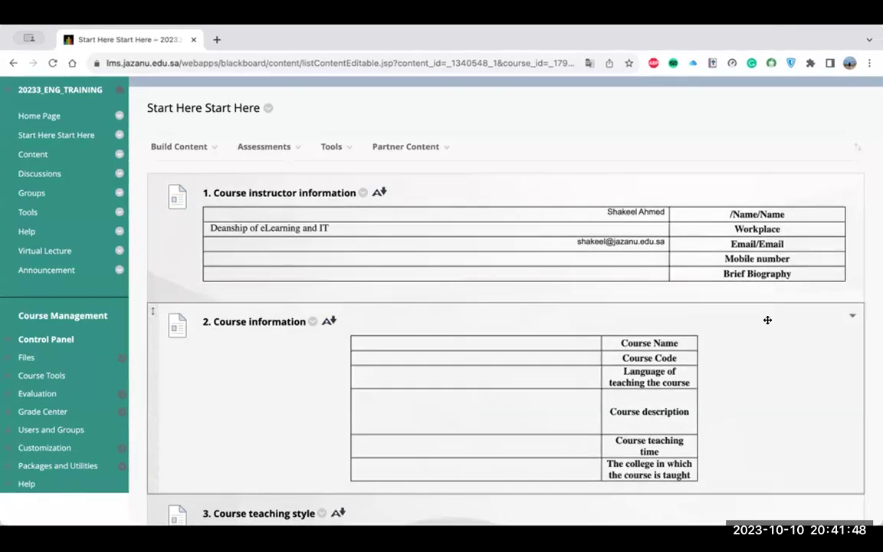
{"action": "scroll", "coordinate": [767, 319], "scroll_direction": "down", "scroll_amount": 3}
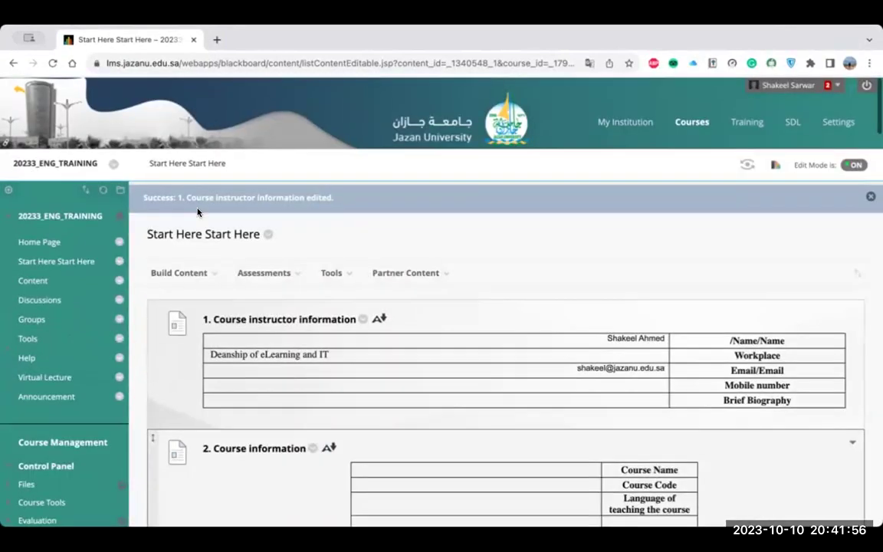
{"action": "left_click", "coordinate": [268, 234]}
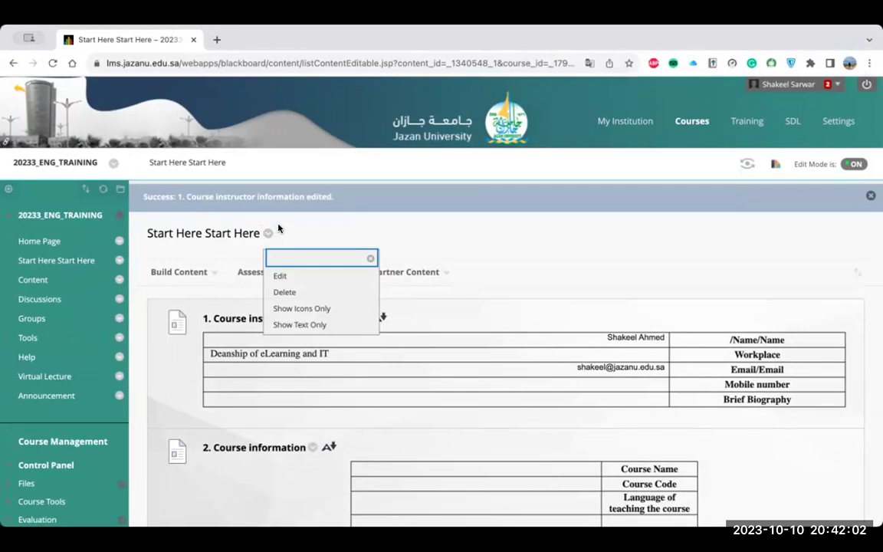
{"action": "left_click", "coordinate": [278, 229]}
{"action": "left_click", "coordinate": [265, 272]}
{"action": "left_click", "coordinate": [270, 277]}
{"action": "left_click", "coordinate": [272, 281]}
{"action": "left_click", "coordinate": [175, 275]}
{"action": "left_click", "coordinate": [264, 273]}
{"action": "left_click", "coordinate": [535, 282]}
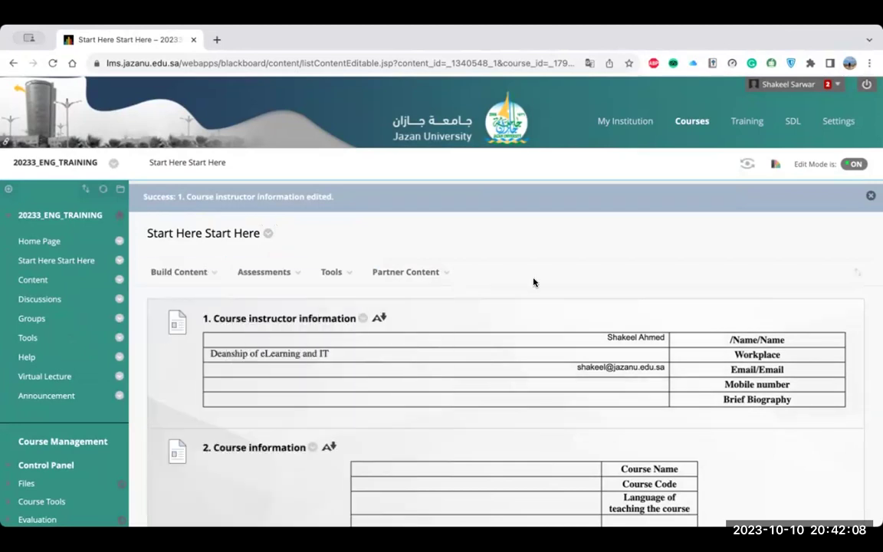
- Look over the fields in the Course information, Course teaching style and General objectives of the course sections
{"action": "scroll", "coordinate": [554, 284], "scroll_direction": "down", "scroll_amount": 2}
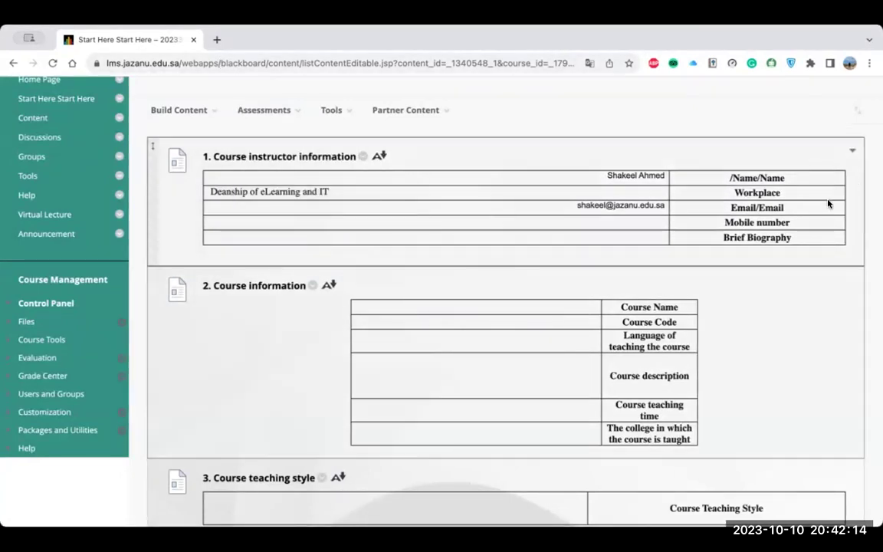
{"action": "scroll", "coordinate": [815, 256], "scroll_direction": "down", "scroll_amount": 2}
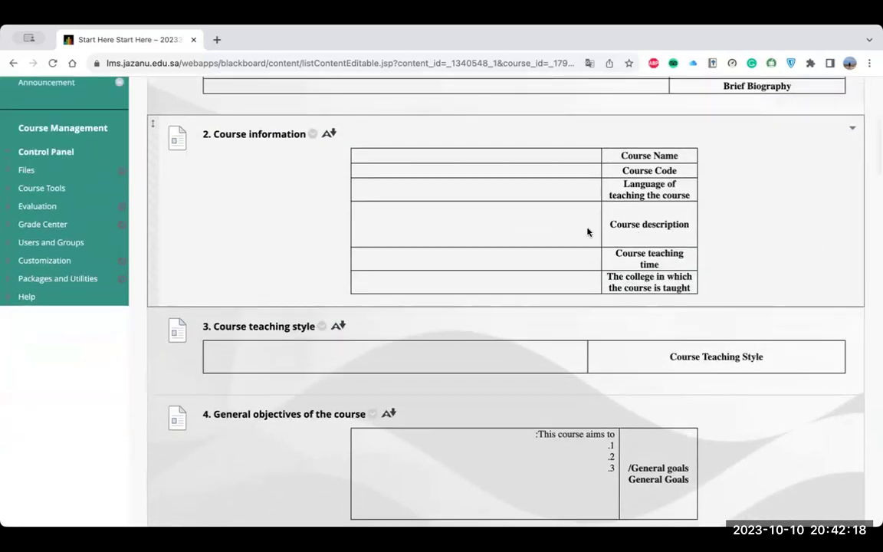
{"action": "scroll", "coordinate": [587, 231], "scroll_direction": "up", "scroll_amount": 3}
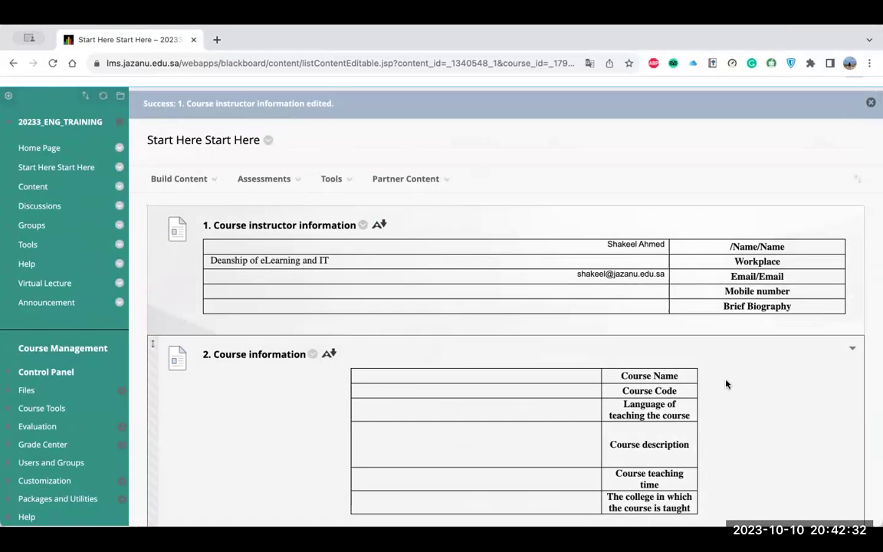
{"action": "scroll", "coordinate": [520, 289], "scroll_direction": "down", "scroll_amount": 5}
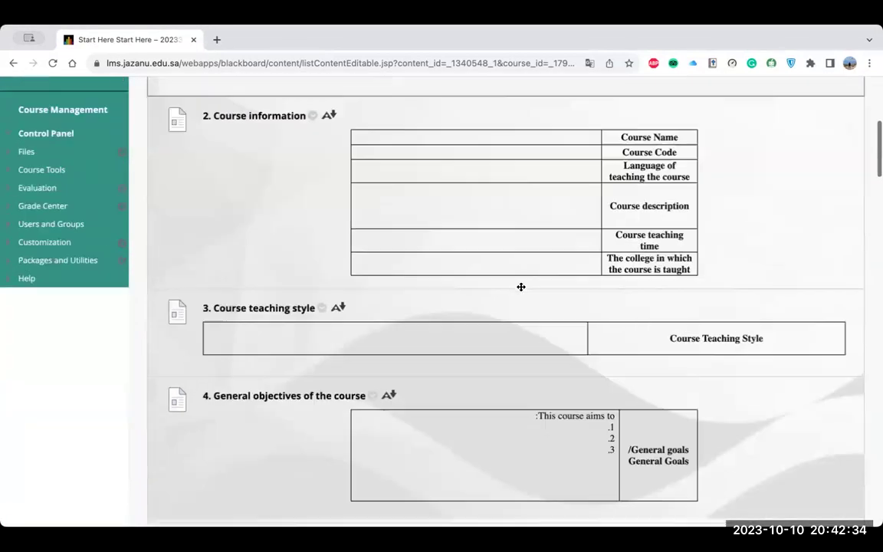
{"action": "scroll", "coordinate": [521, 289], "scroll_direction": "down", "scroll_amount": 10}
{"action": "key", "text": "Home"}
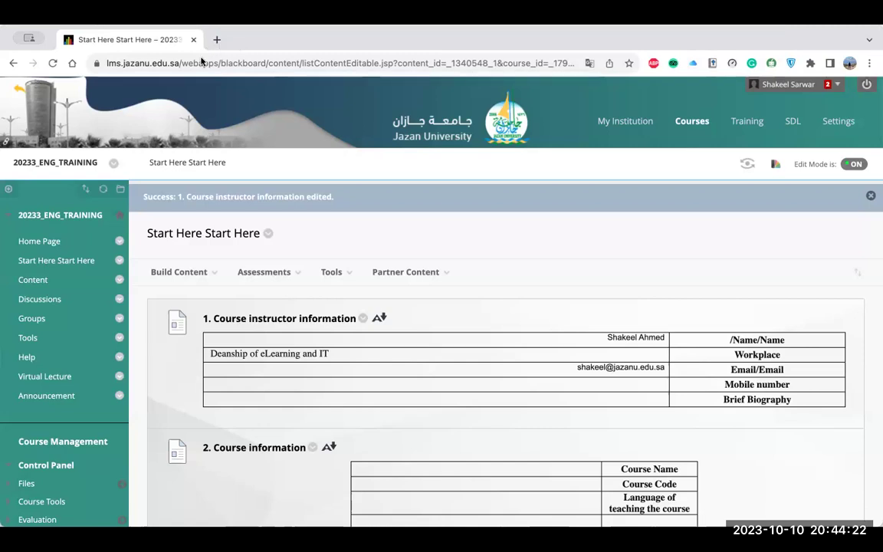
- Switch to the slide show and advance to the Tips for Writing a Course Description slide
{"action": "left_click", "coordinate": [442, 276]}
{"action": "scroll", "coordinate": [549, 288], "scroll_direction": "down", "scroll_amount": 2}
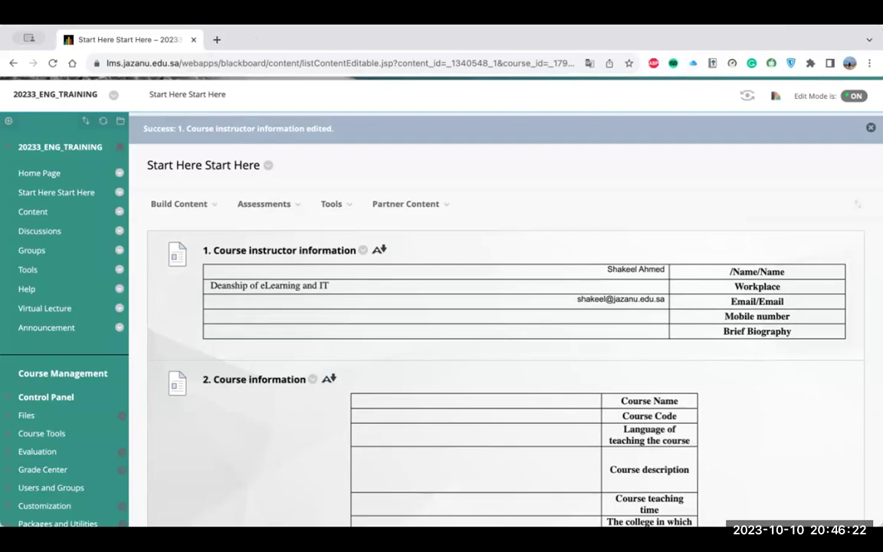
{"action": "key", "text": "alt+Tab"}
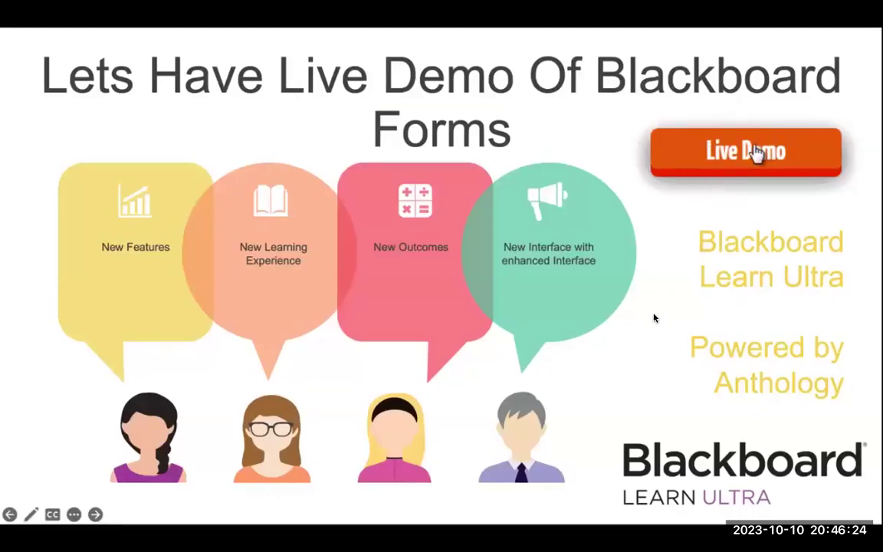
{"action": "key", "text": "Right"}
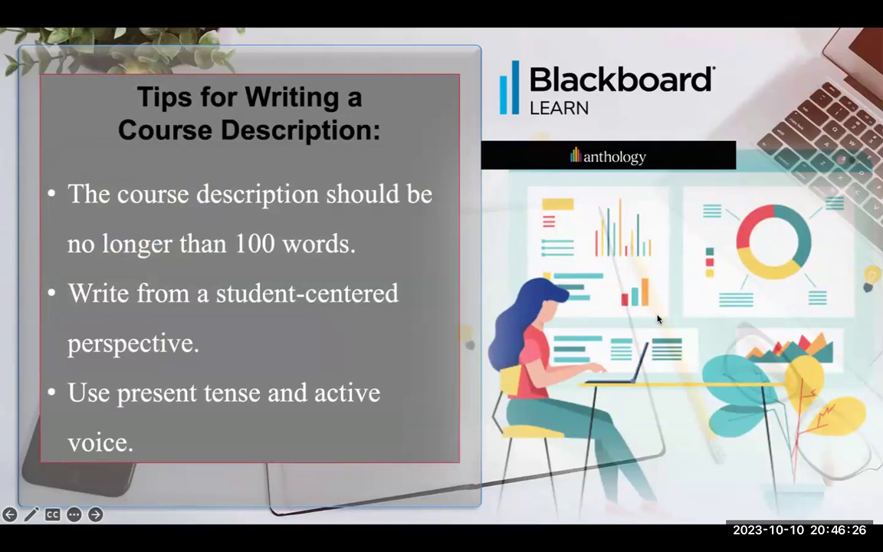